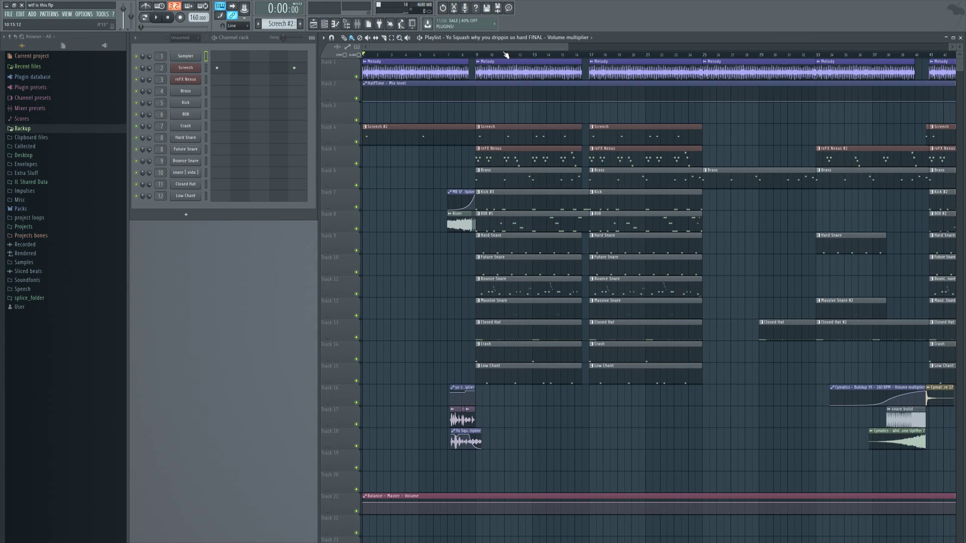
Open the Melody audio clip's sample settings from the playlist, examine its source file and waveform, and close them
drag(567, 47, 597, 47)
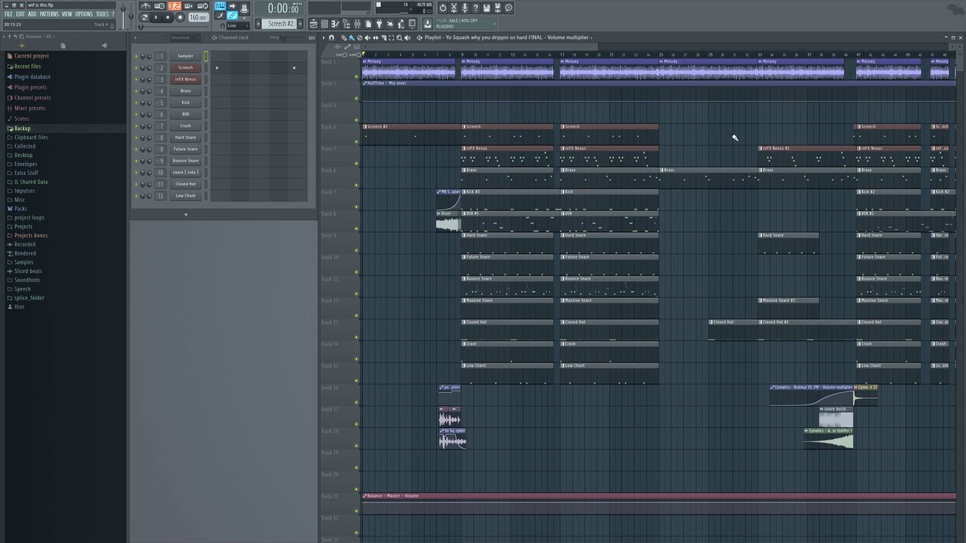
click(369, 67)
click(189, 94)
drag(305, 207, 477, 145)
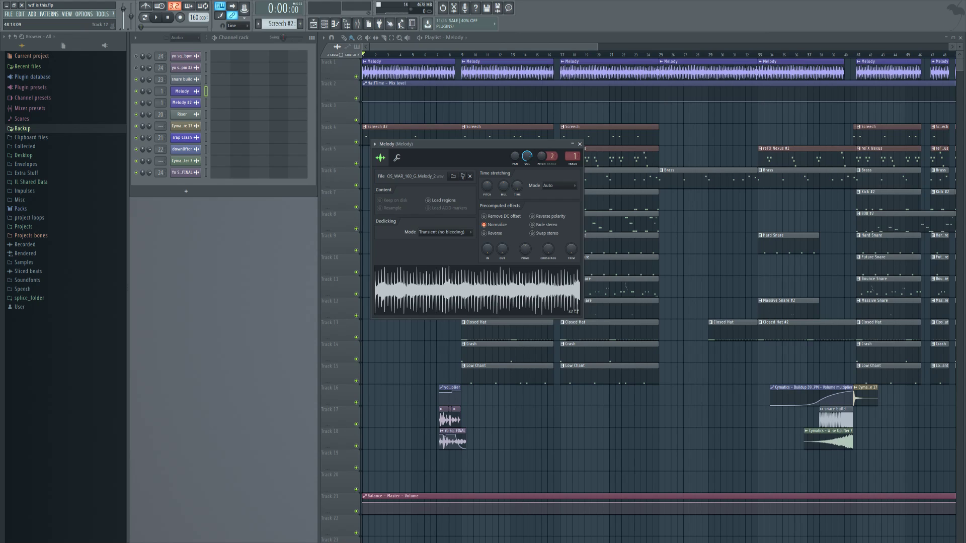
click(455, 301)
click(580, 144)
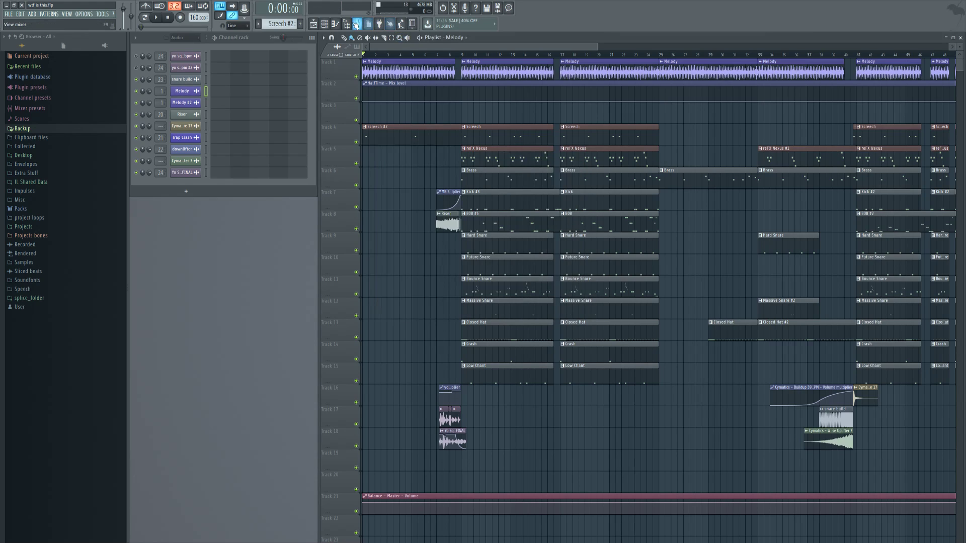
Inspect the Fruity Reeverb 2 and Fruity parametric EQ 2 settings on the Melody mixer track
click(357, 23)
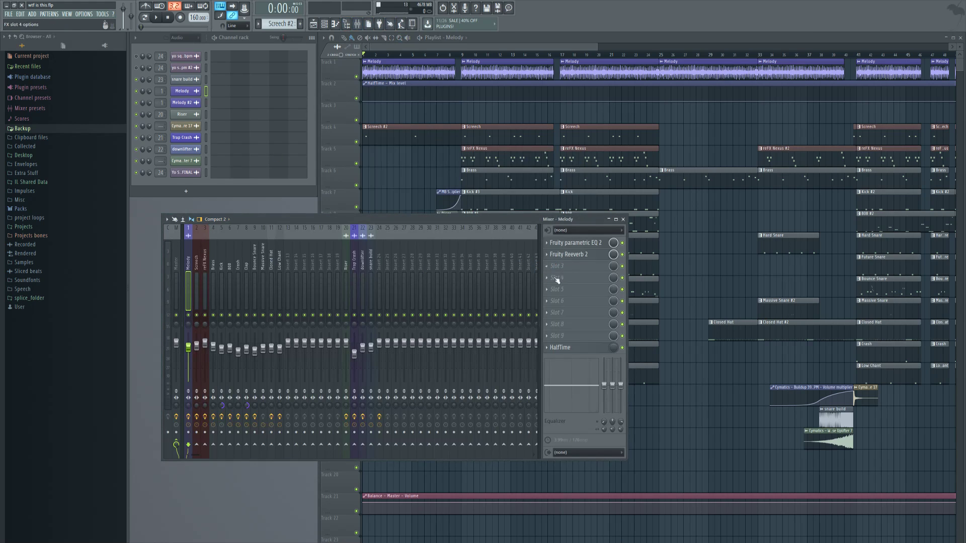
click(568, 254)
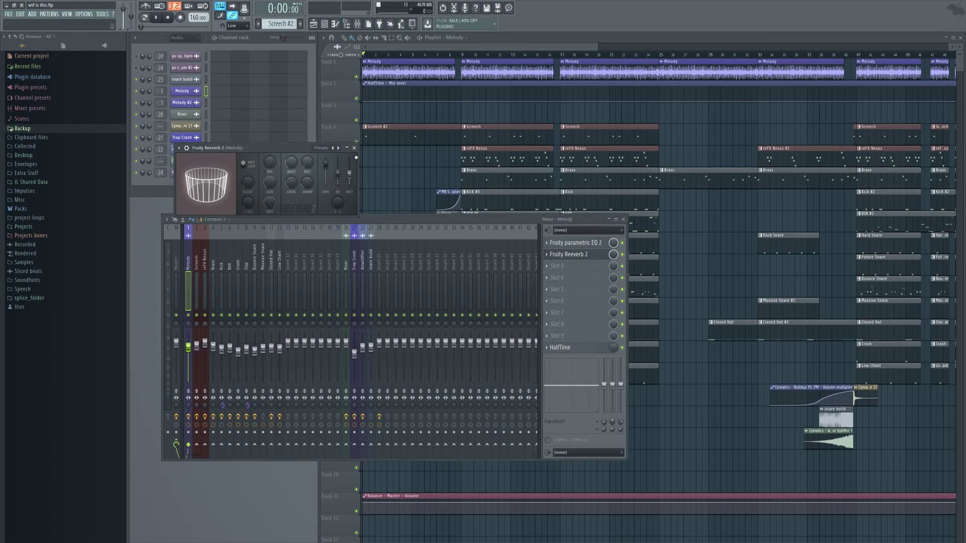
click(568, 255)
click(574, 243)
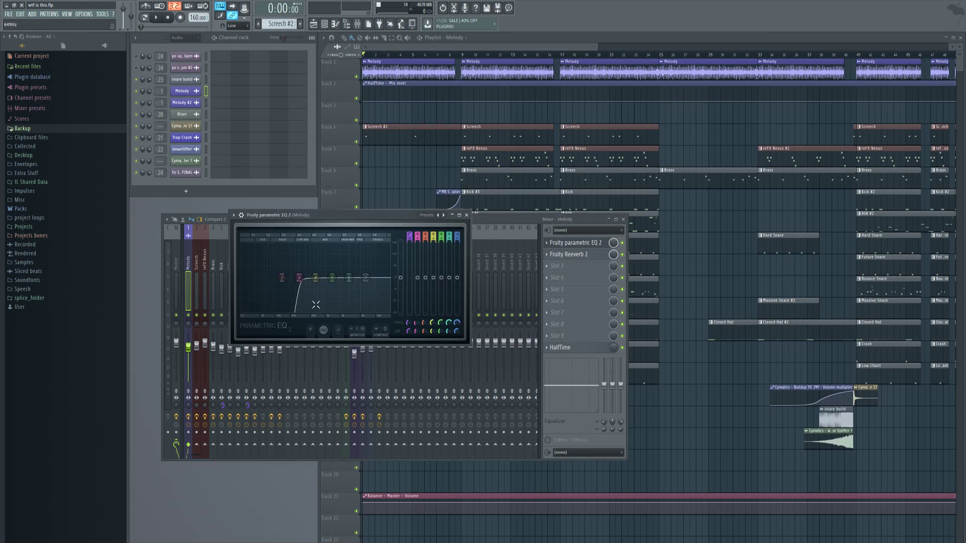
drag(380, 220, 411, 245)
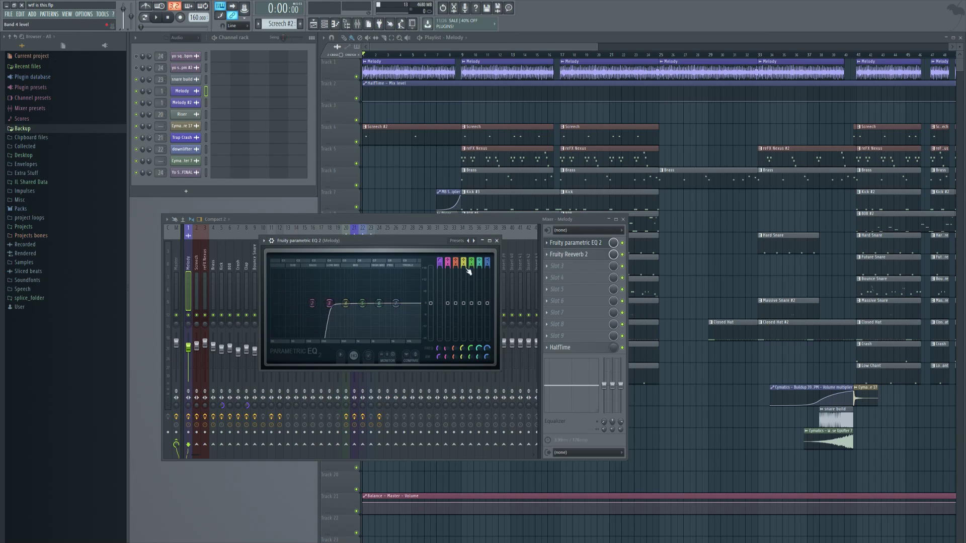
click(496, 240)
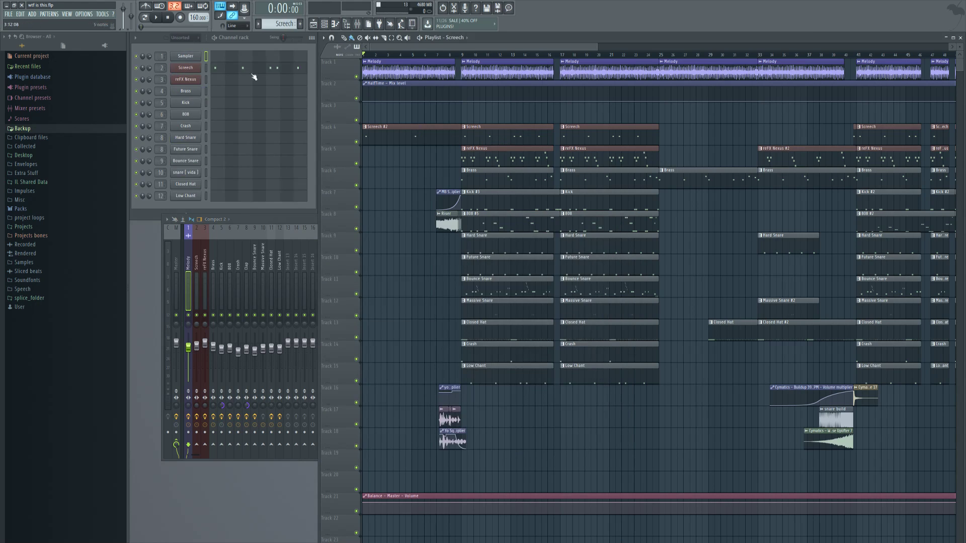
Examine the Screech pattern's notes in the piano roll and close it
click(269, 72)
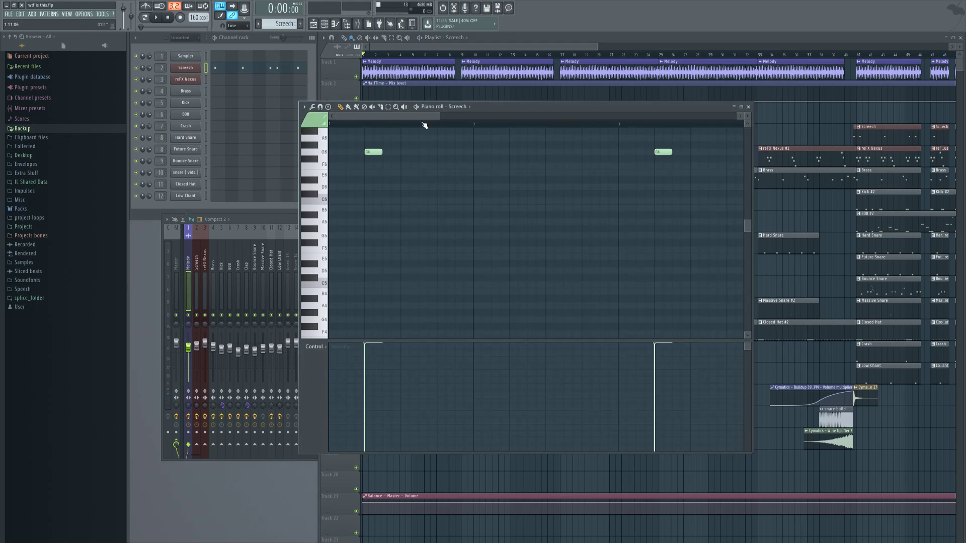
scroll(430, 183, up, 1)
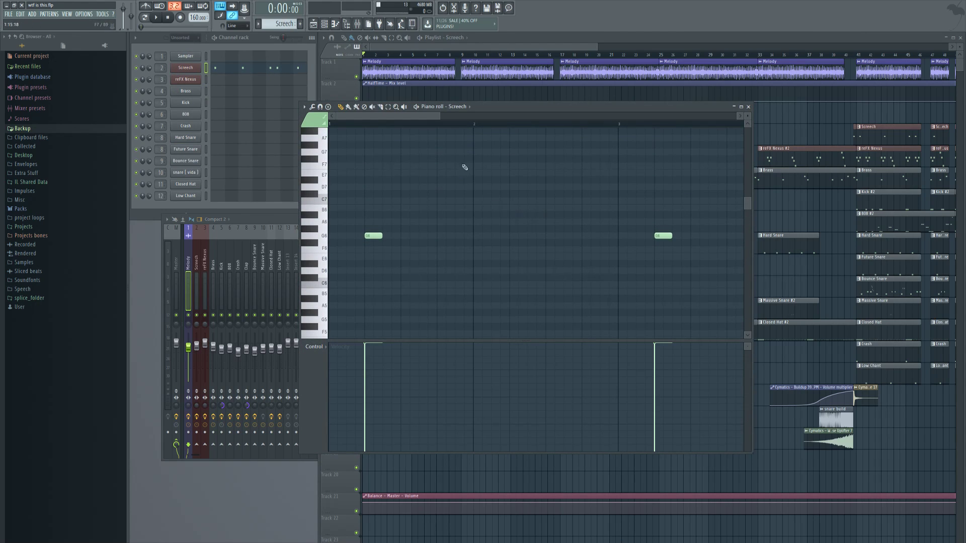
scroll(465, 174, down, 5)
scroll(437, 147, up, 2)
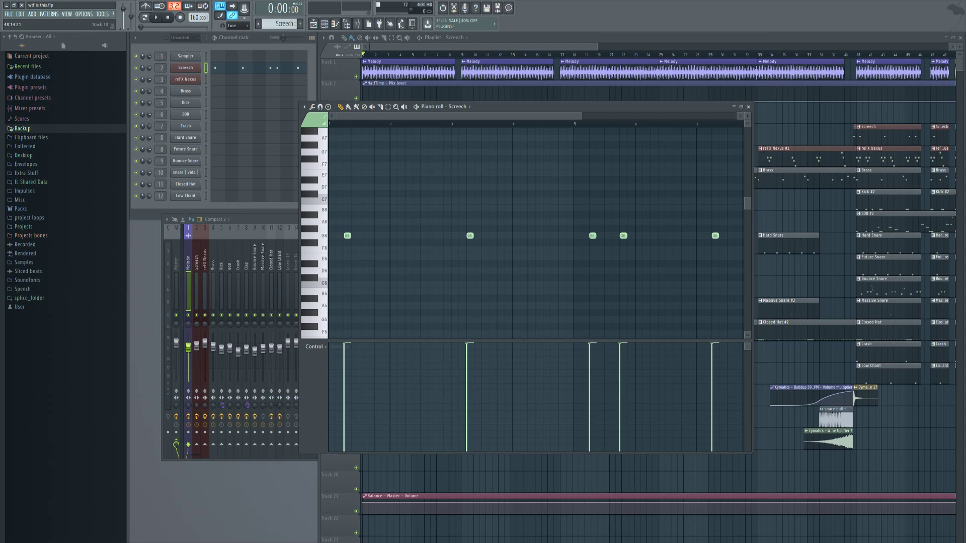
click(347, 235)
click(347, 235)
click(749, 107)
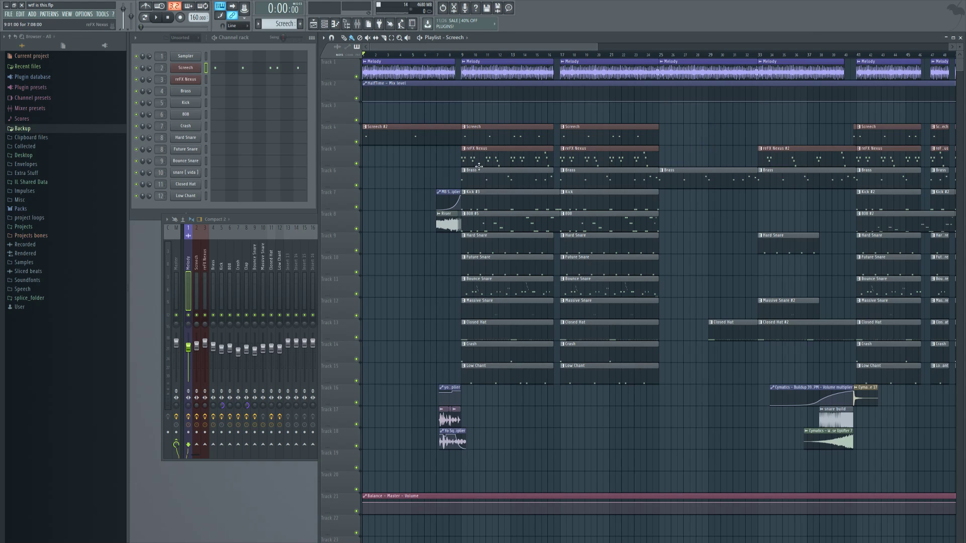
Open the Brass pattern's notes in the piano roll for examination
click(489, 183)
click(257, 94)
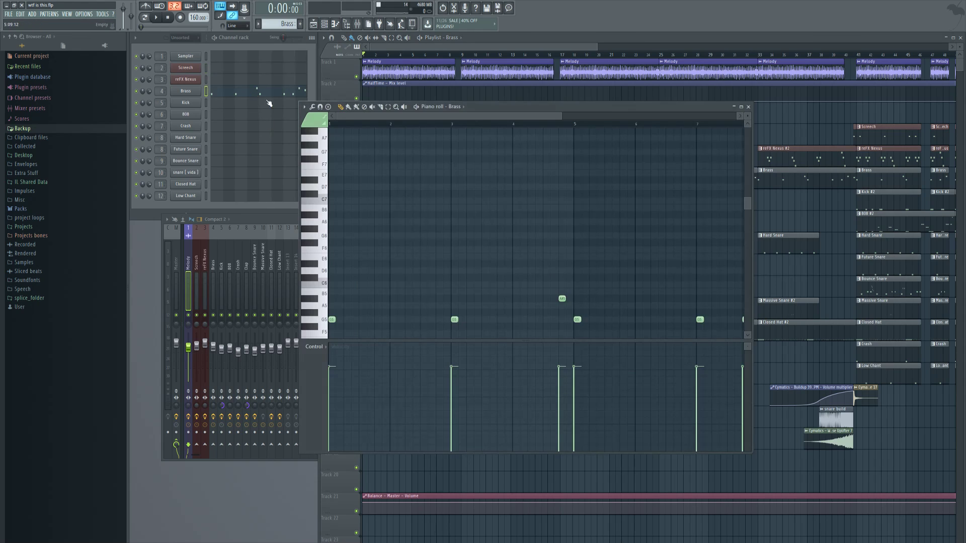
scroll(470, 154, down, 2)
scroll(470, 157, down, 2)
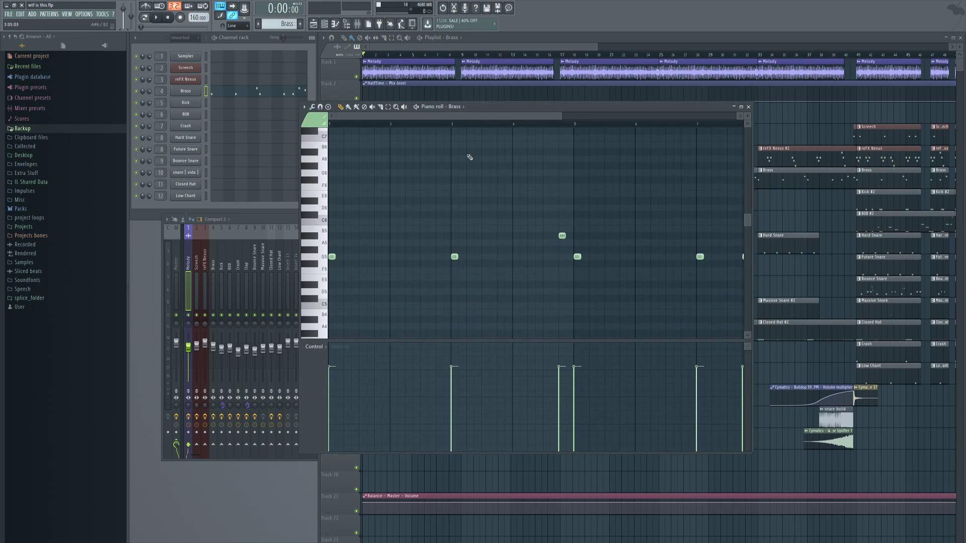
scroll(470, 157, down, 4)
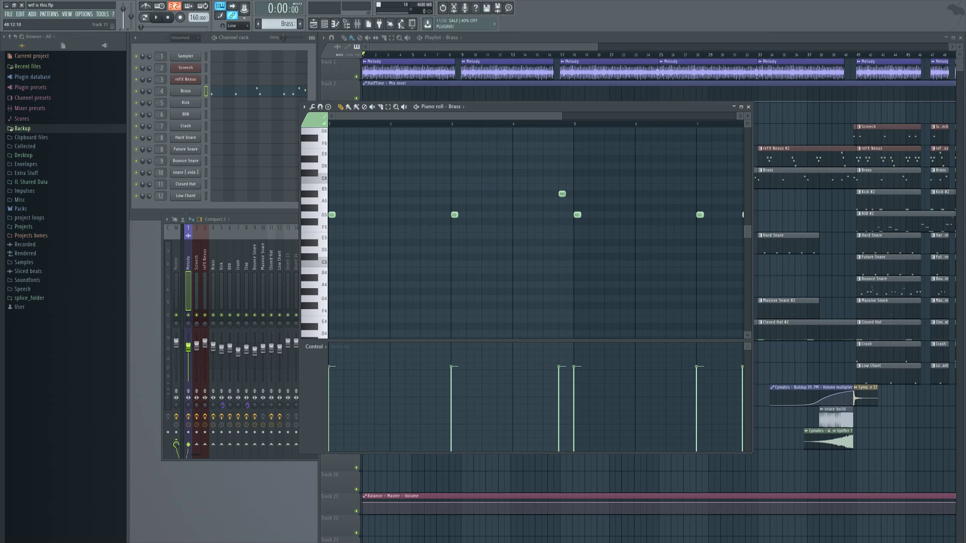
Audition the Brass melody's notes individually in the piano roll, ending with the high notes around bar 8, and close it
alt+click(456, 197)
alt+right_click(560, 178)
alt+right_click(577, 186)
ctrl+scroll(559, 196, down, 5)
alt+right_click(565, 200)
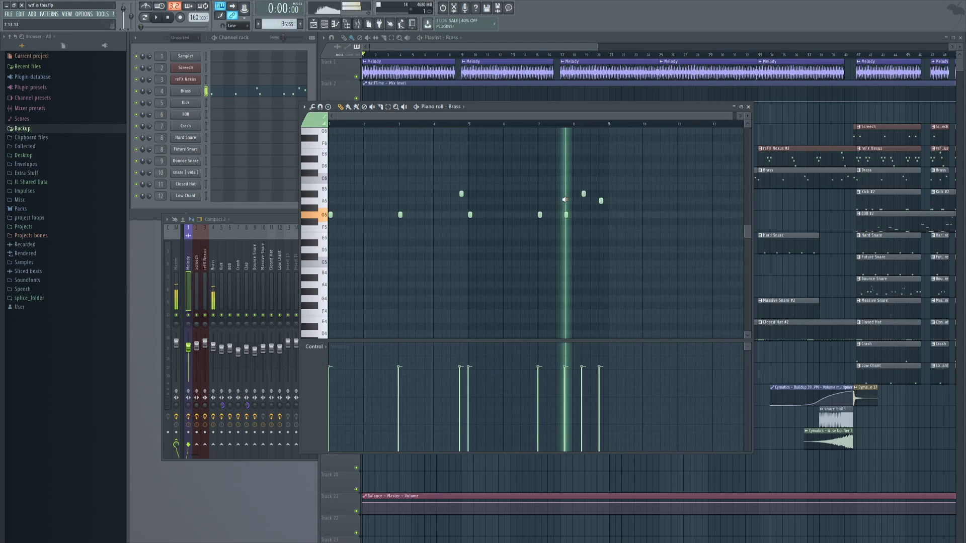
alt+right_click(583, 200)
alt+right_click(602, 208)
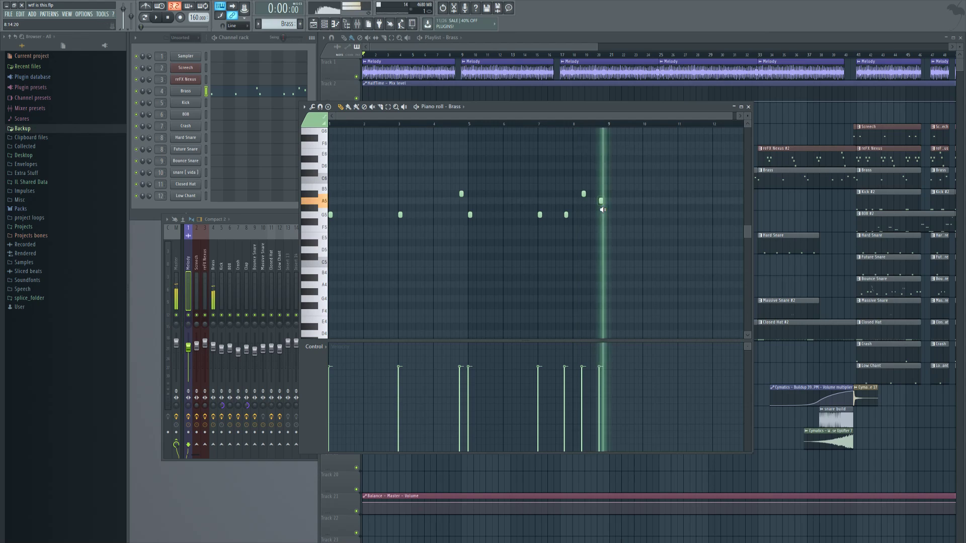
alt+right_click(567, 215)
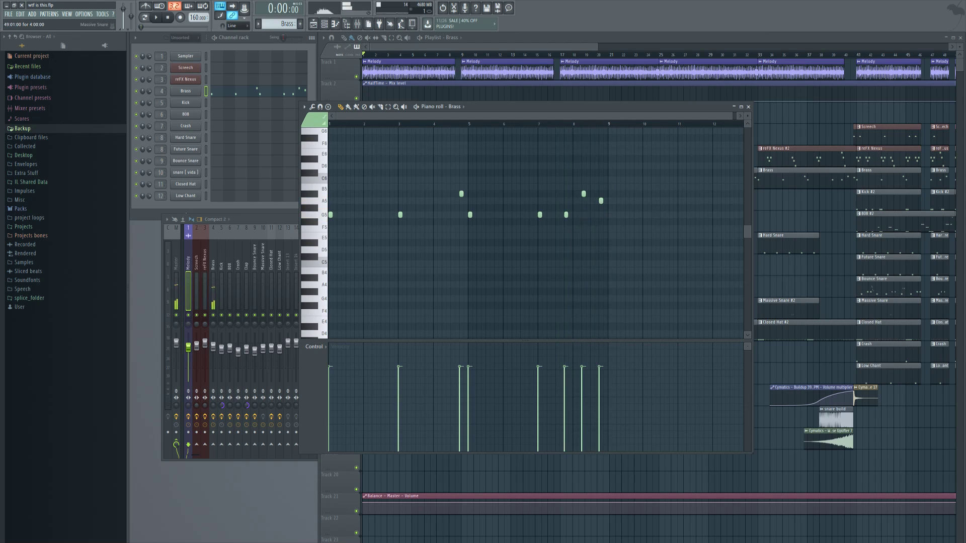
click(748, 107)
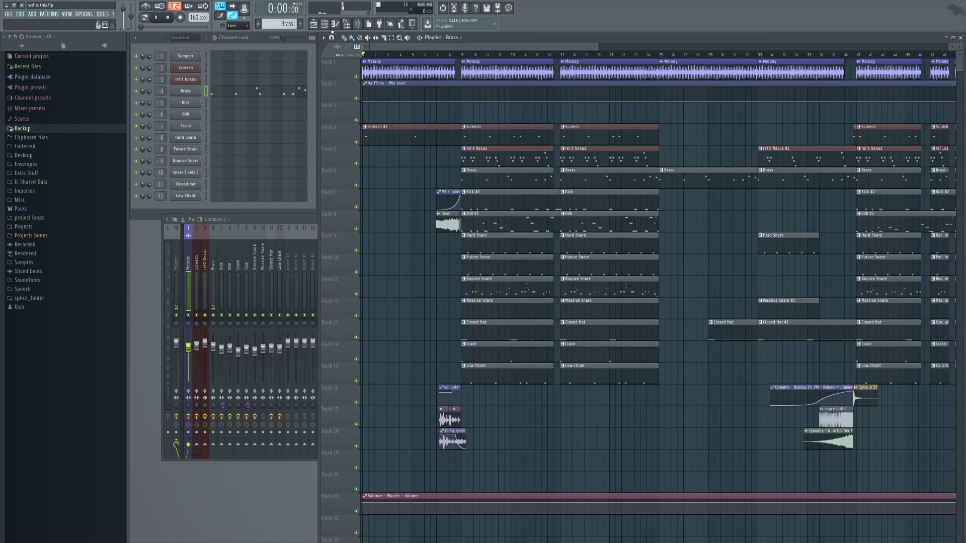
Inspect the Fruity Reeverb 2 and CamelCrusher settings on the Brass mixer track
click(357, 23)
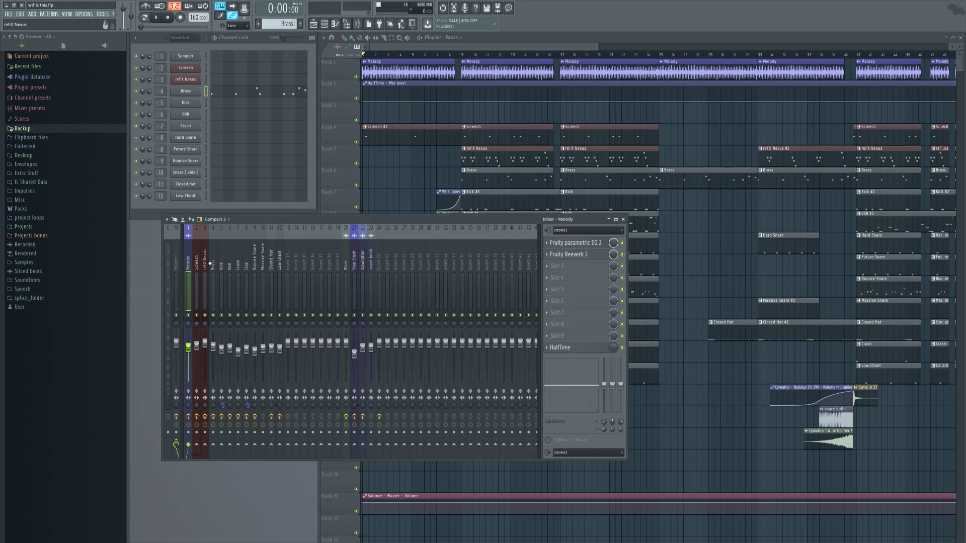
click(212, 267)
click(579, 243)
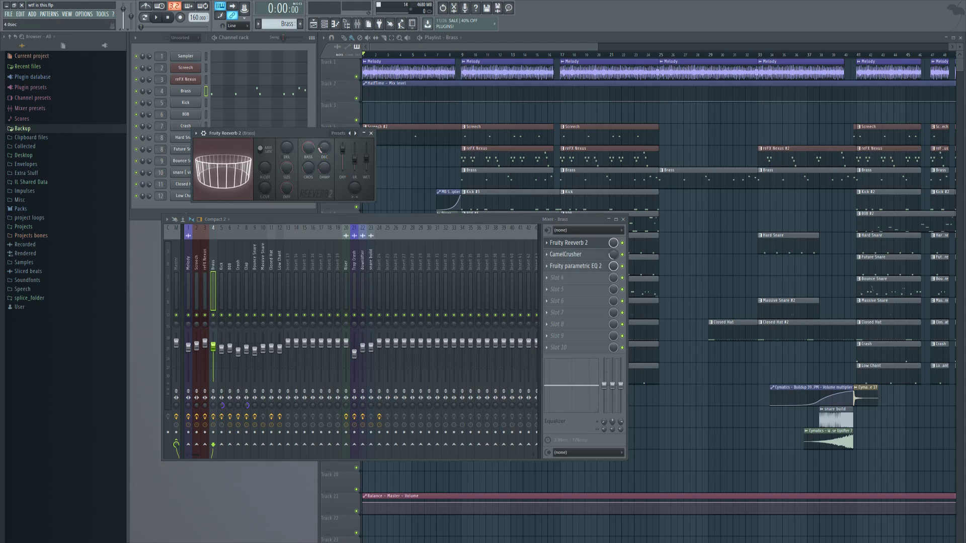
click(372, 135)
click(578, 256)
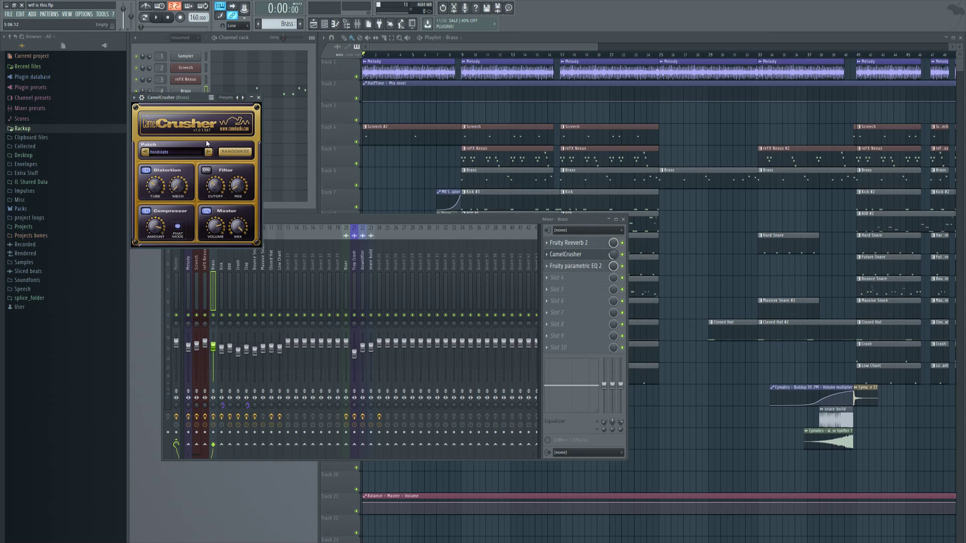
click(258, 98)
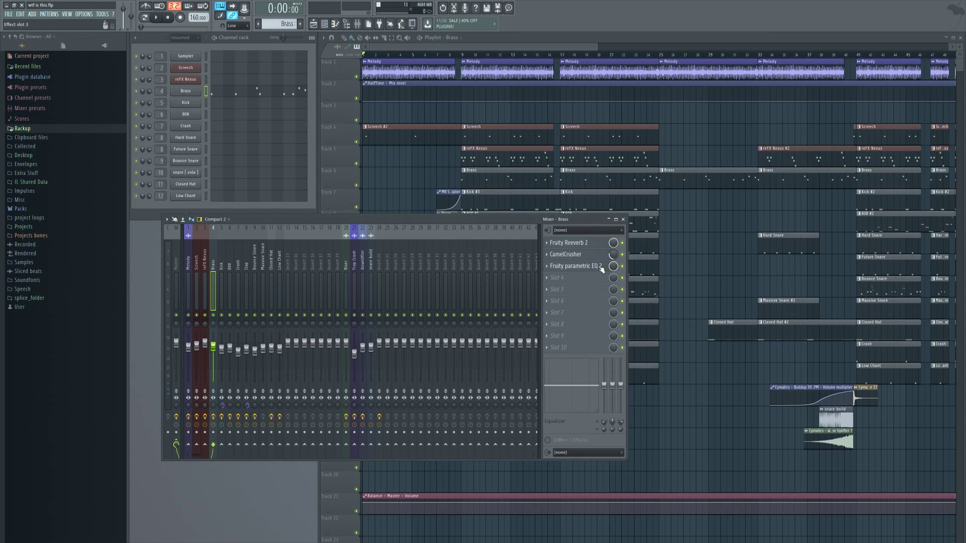
Inspect the Fruity parametric EQ 2 on the Brass mixer track and close the mixer
click(603, 268)
click(372, 72)
drag(429, 223, 397, 230)
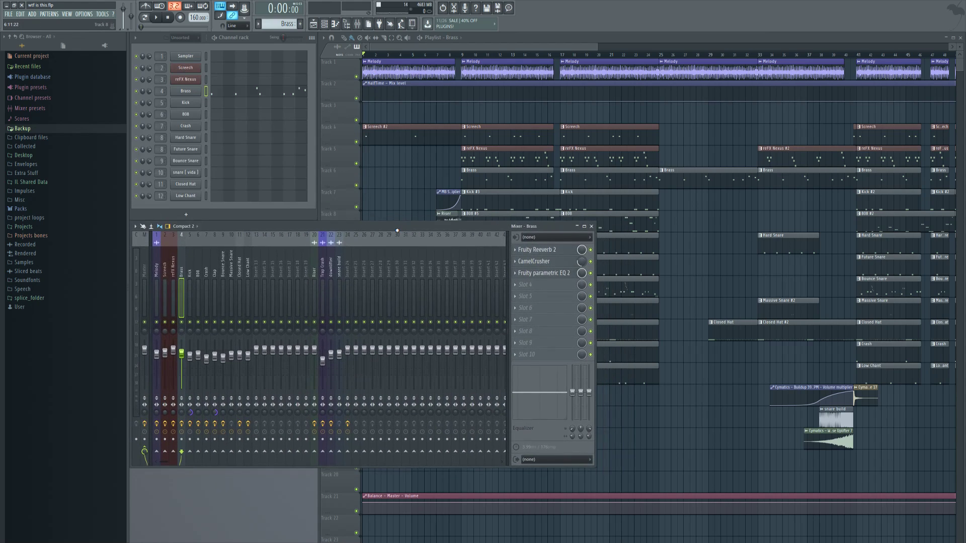
click(591, 226)
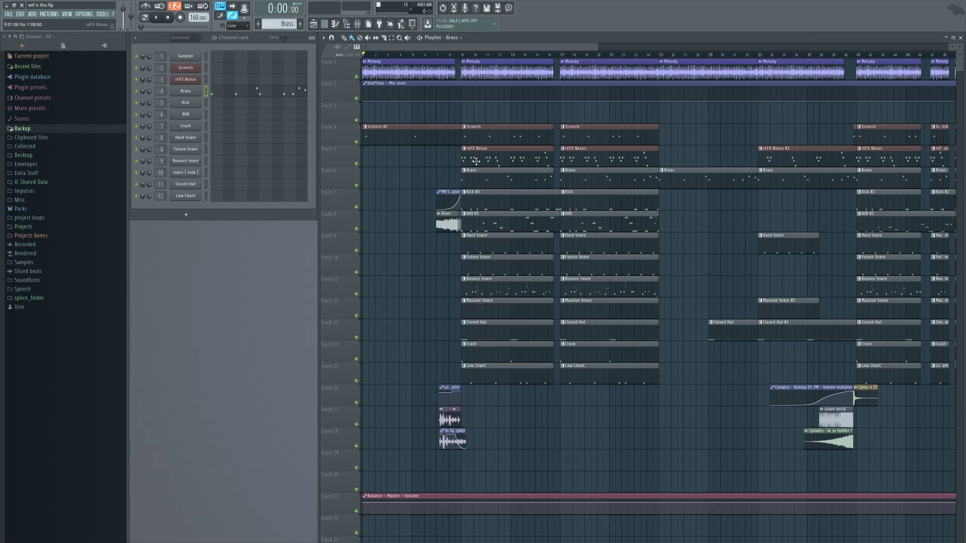
Open the reFX Nexus pattern in the piano roll and examine its notes across all eight bars
double_click(487, 159)
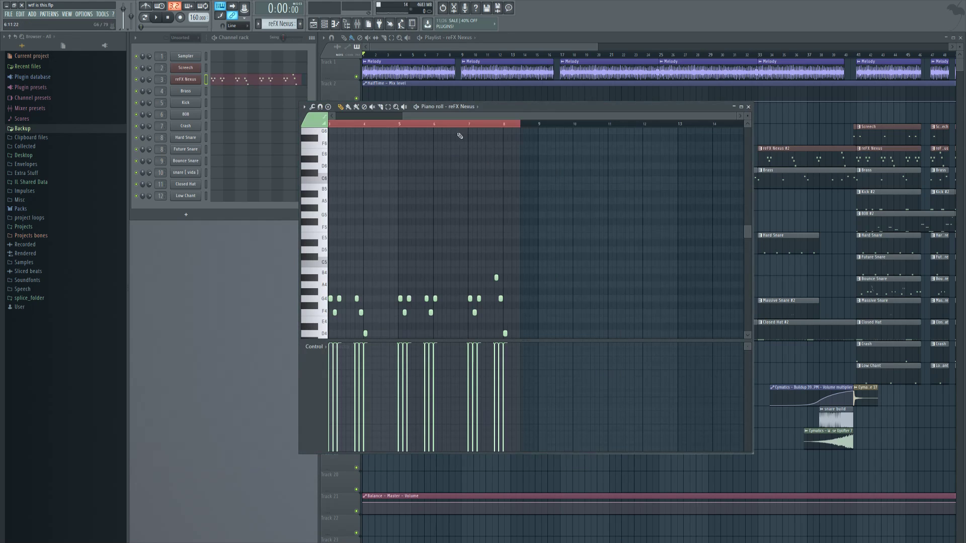
drag(171, 129, 173, 129)
drag(587, 316, 186, 116)
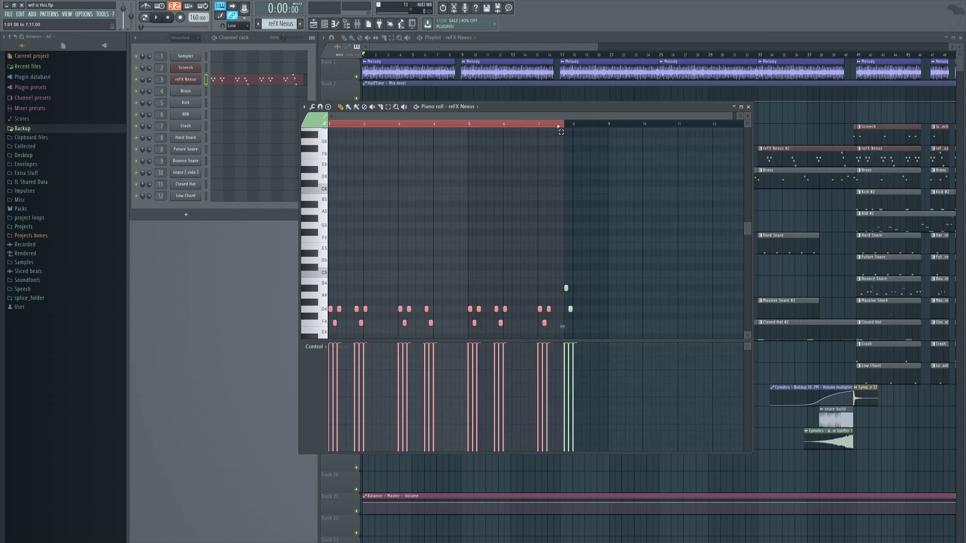
key(ctrl+d)
scroll(456, 158, down, 4)
scroll(450, 155, down, 2)
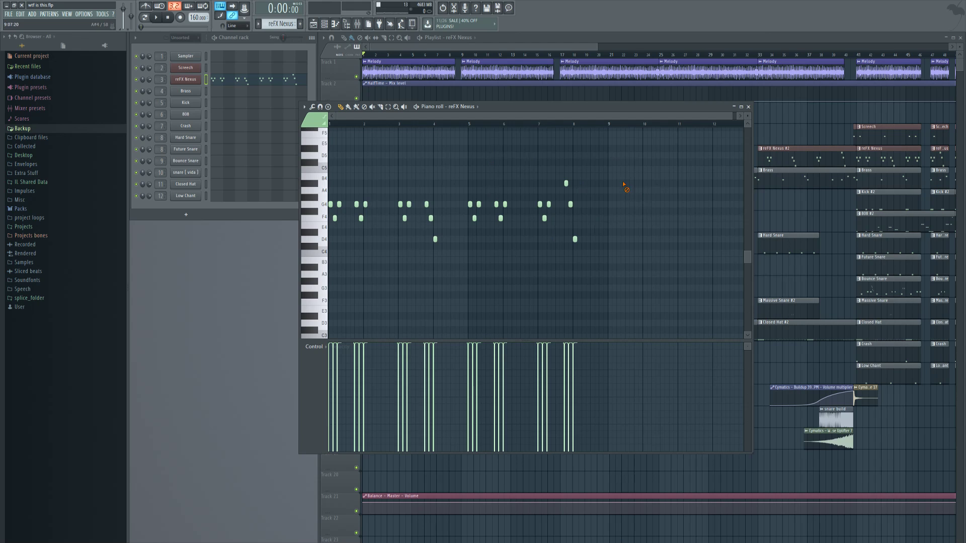
scroll(595, 125, up, 3)
scroll(586, 126, up, 3)
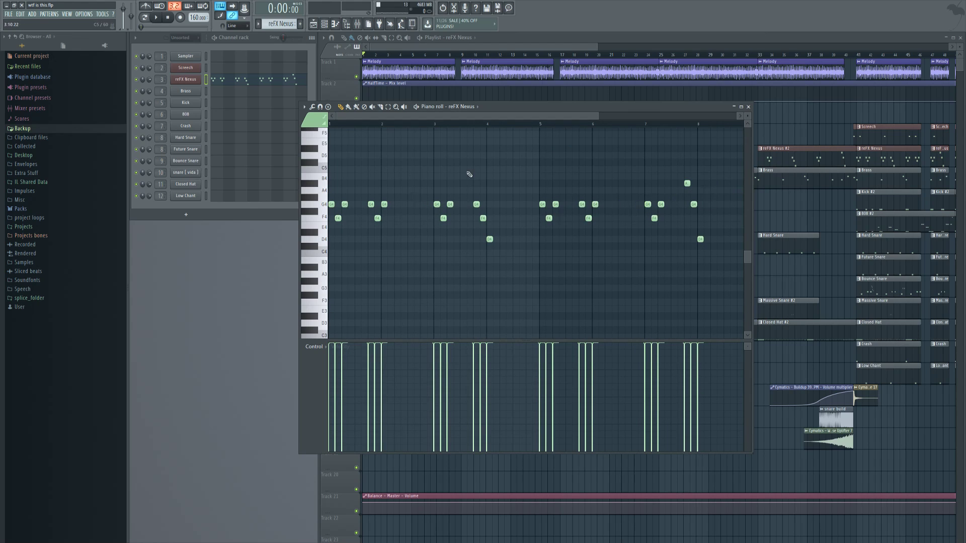
scroll(523, 134, up, 1)
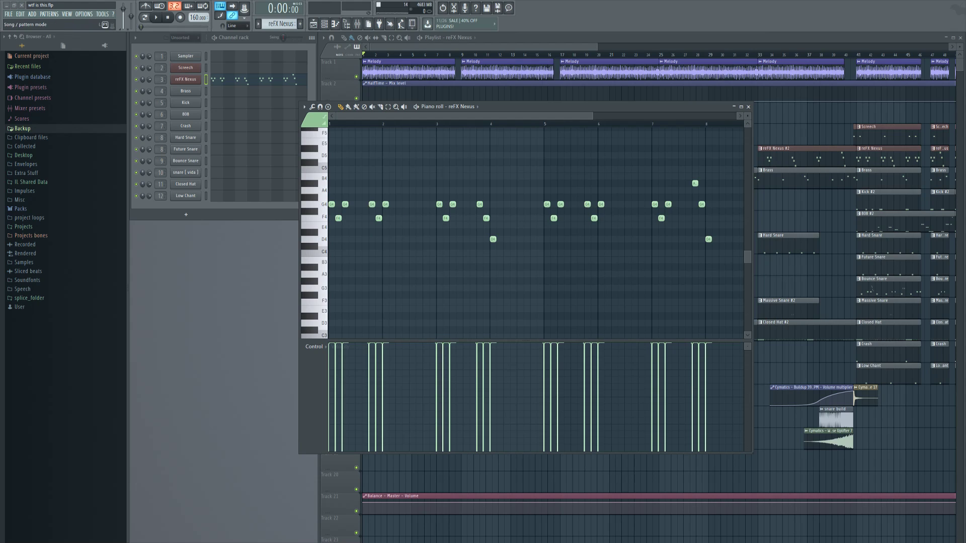
Play back the reFX Nexus pattern in pattern mode, and check which preset is loaded in the Nexus plugin
click(156, 19)
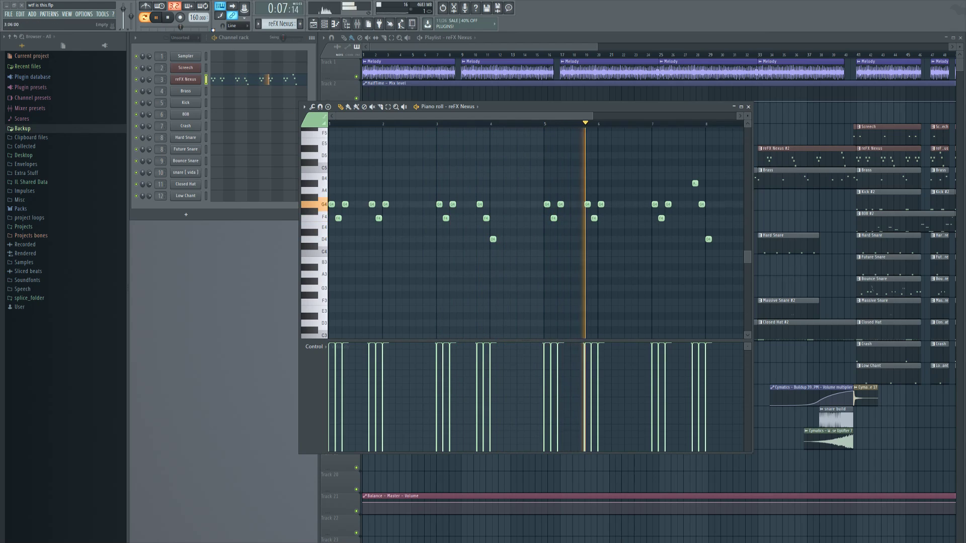
click(168, 18)
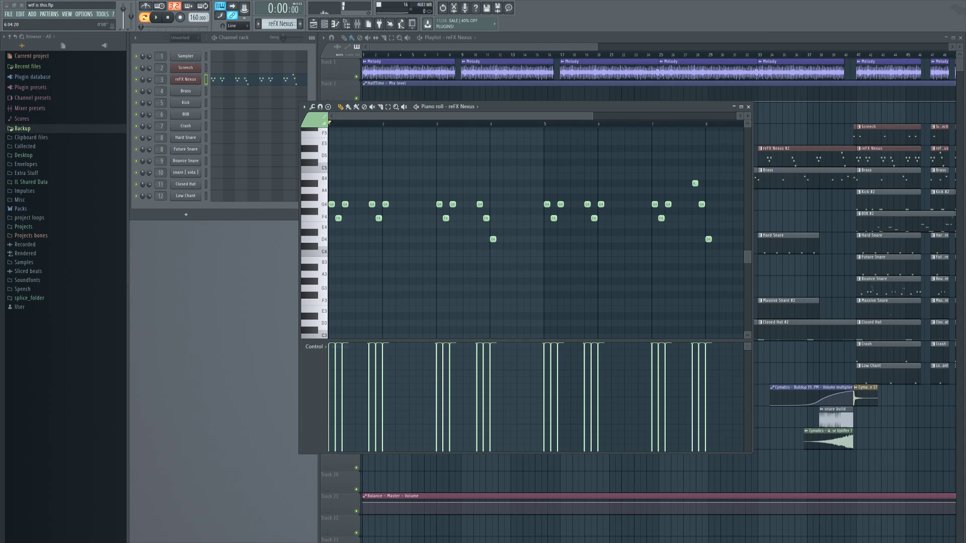
click(748, 106)
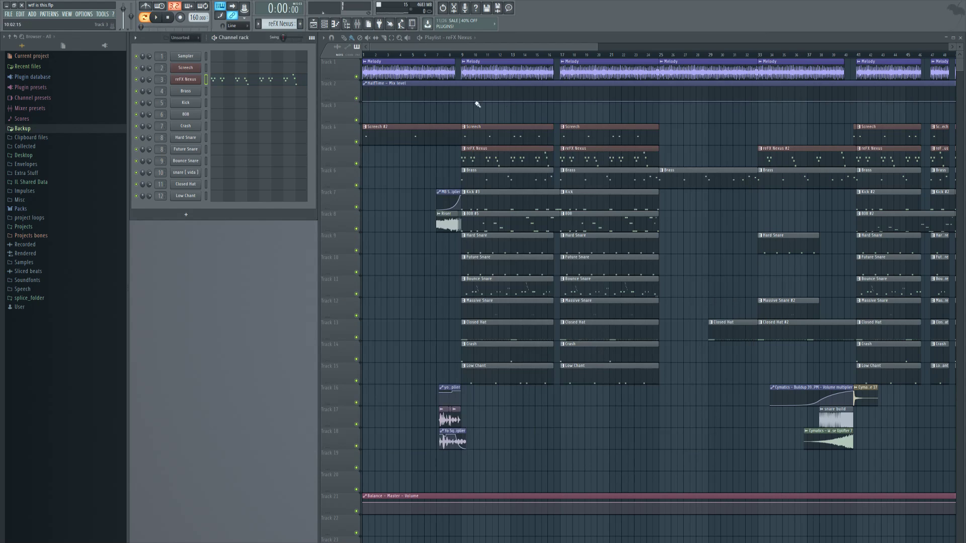
click(186, 79)
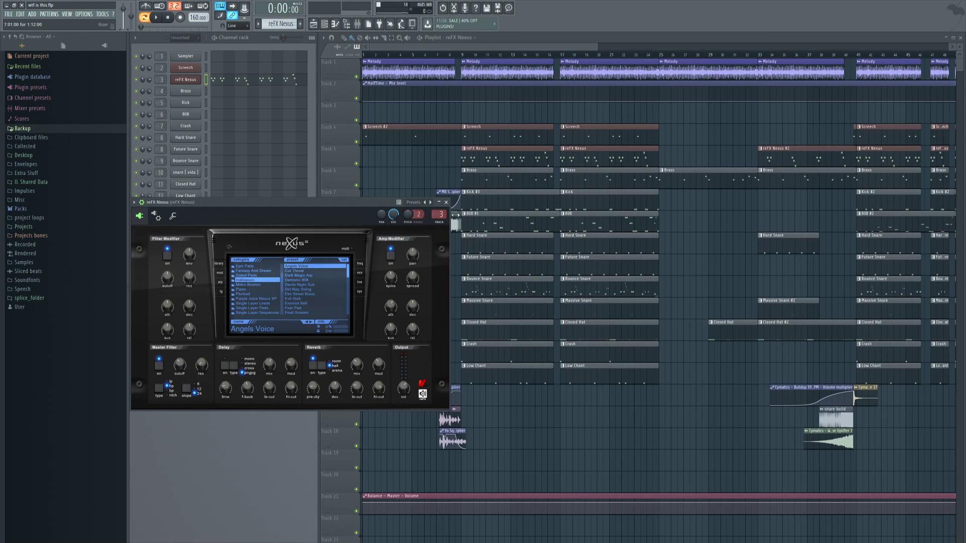
click(446, 201)
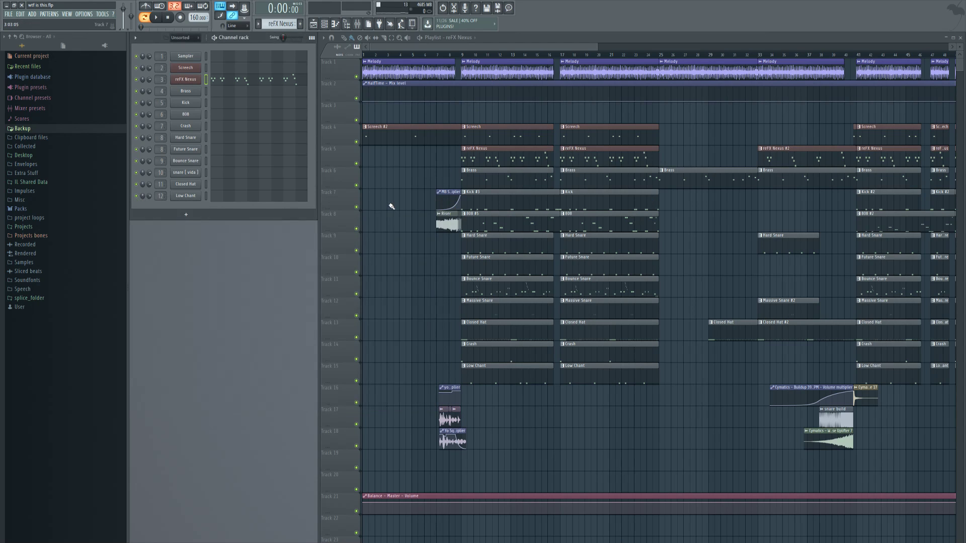
Focus the playlist on the drop starting at bar 9, and inspect the Kick channel's sample settings and waveform
scroll(391, 206, down, 2)
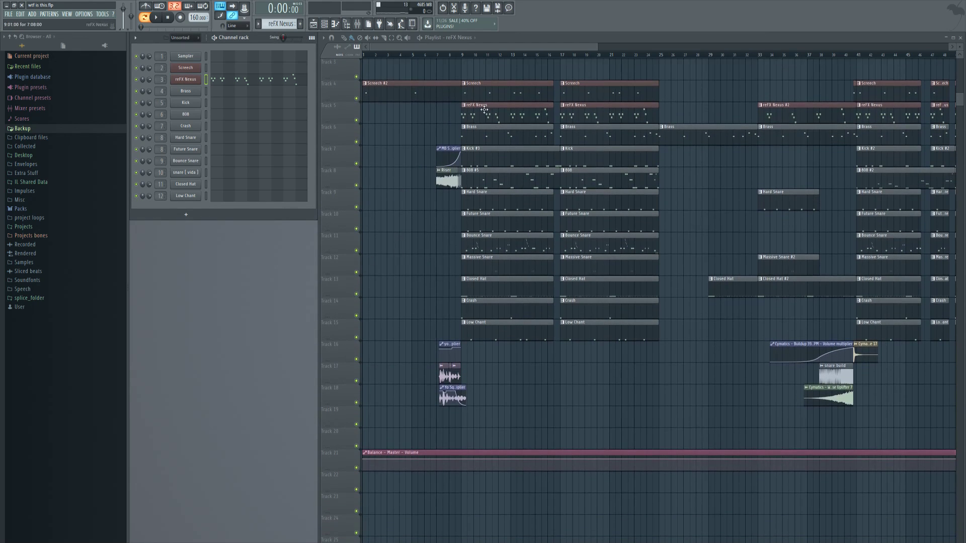
scroll(504, 57, up, 3)
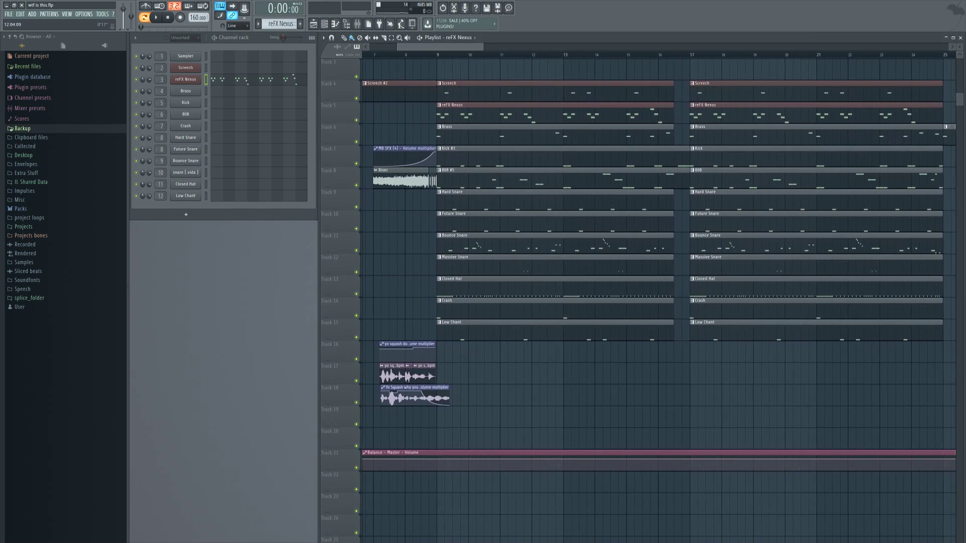
click(190, 105)
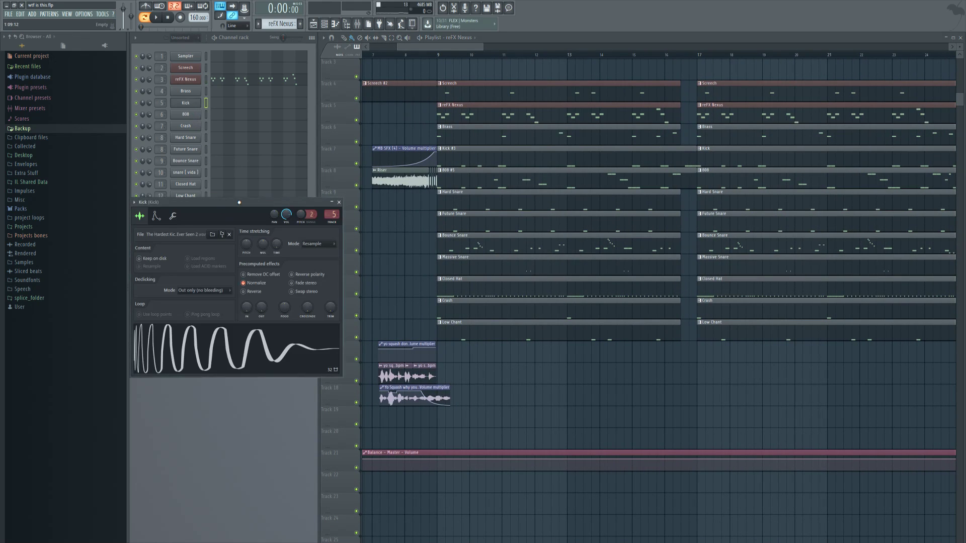
drag(239, 202, 467, 200)
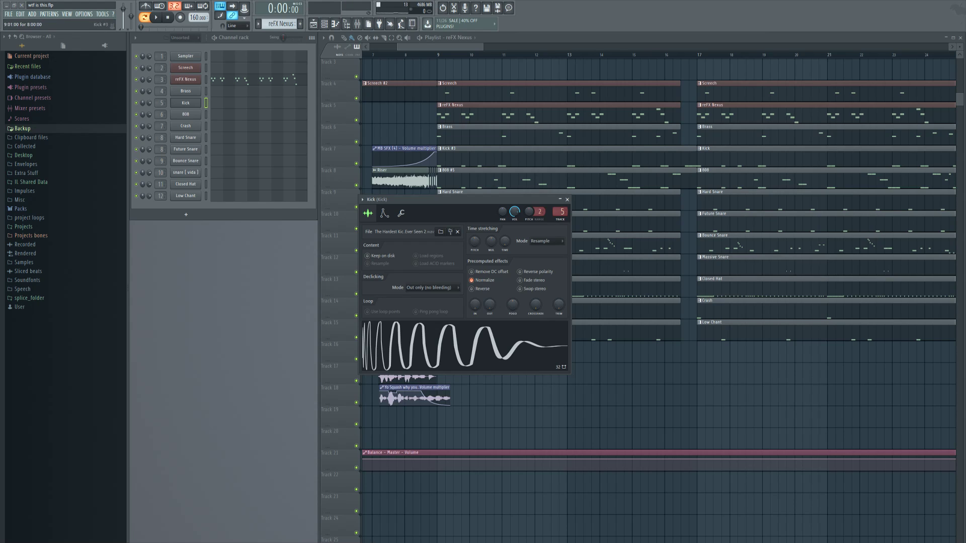
click(567, 199)
Inspect the 808 channel's sample settings and waveform, keeping its playlist clips in view, and close the sampler
click(193, 115)
drag(152, 96, 334, 194)
drag(396, 187, 451, 187)
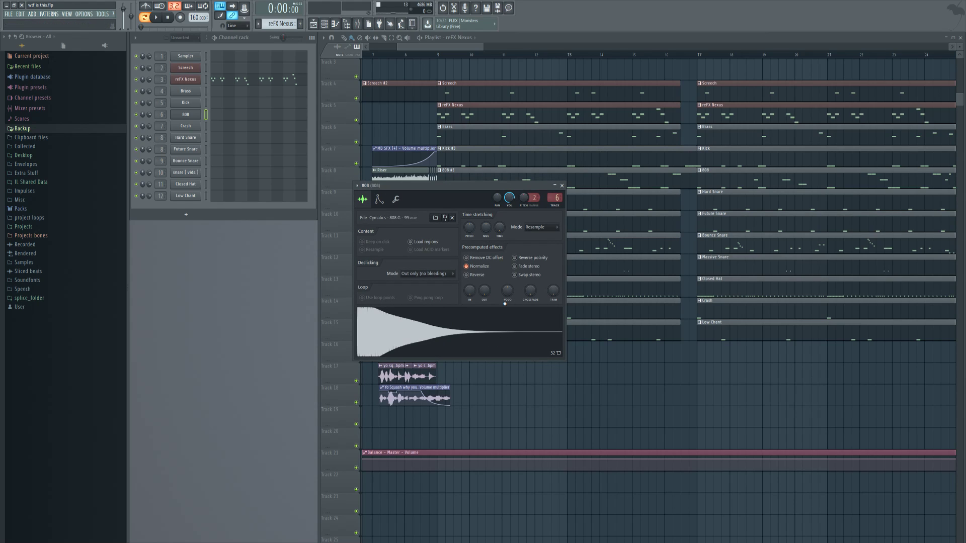
drag(453, 185, 548, 254)
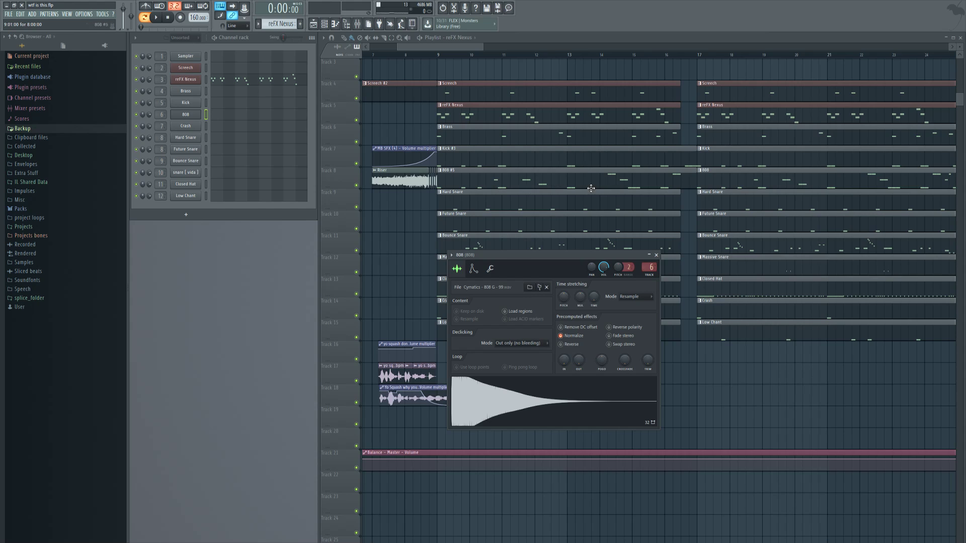
drag(547, 262, 505, 221)
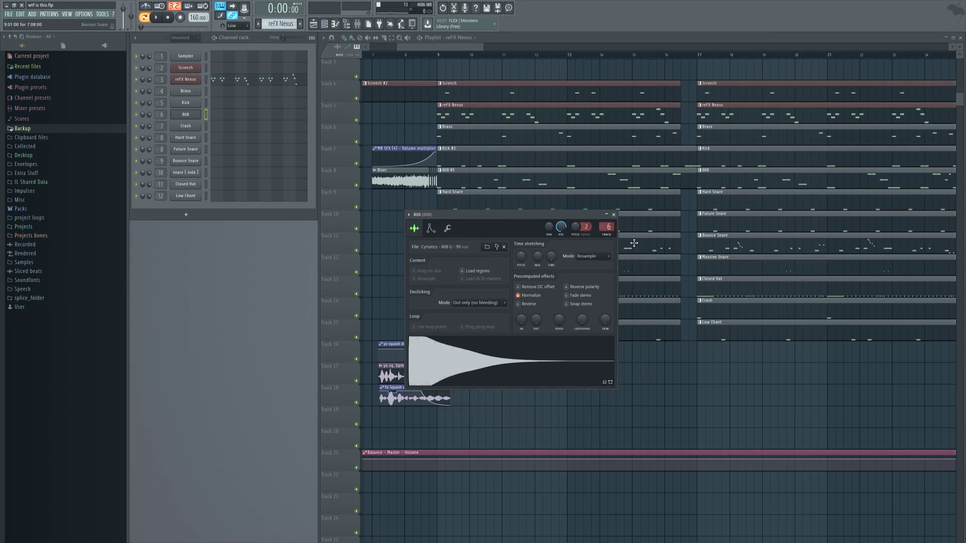
click(490, 364)
click(614, 214)
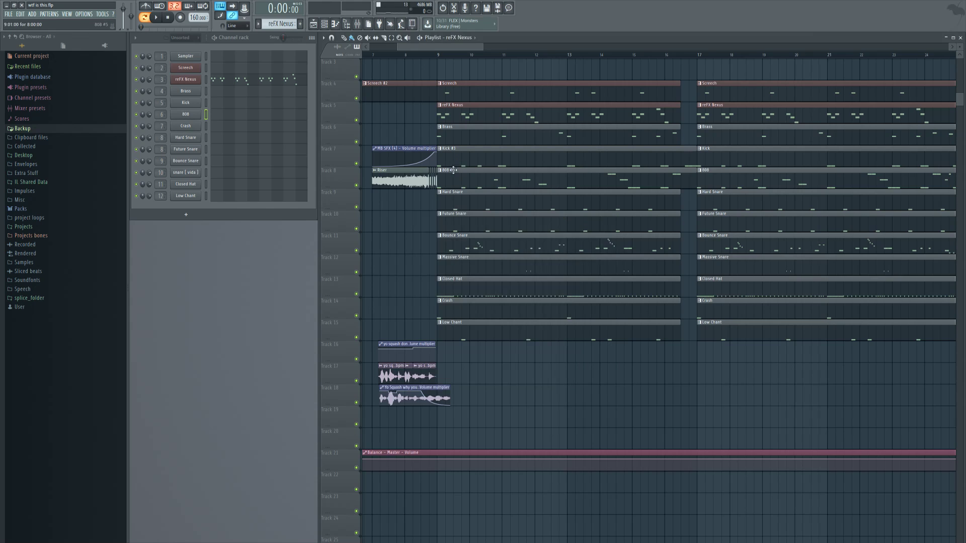
Inspect the sample settings of the Hard Snare and Future Snare channels one after the other
click(185, 137)
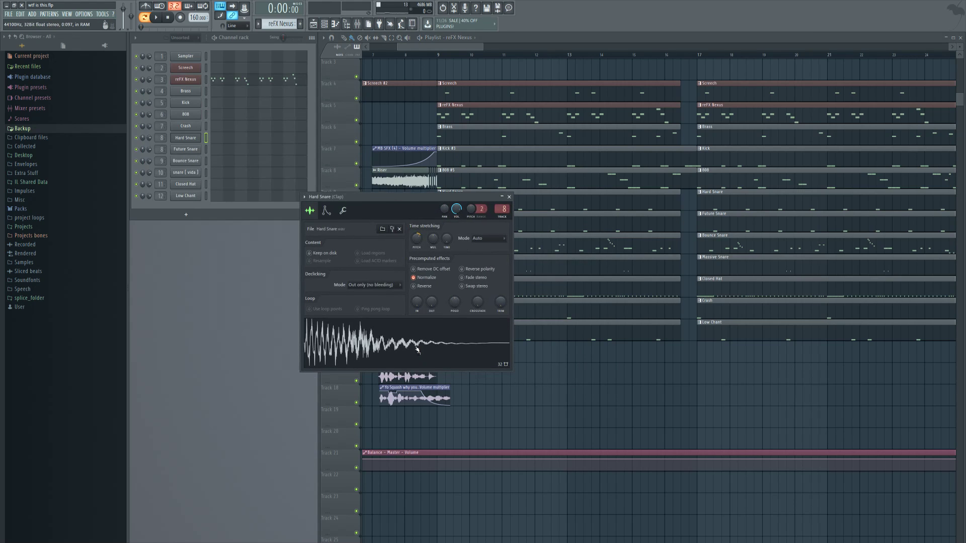
click(509, 197)
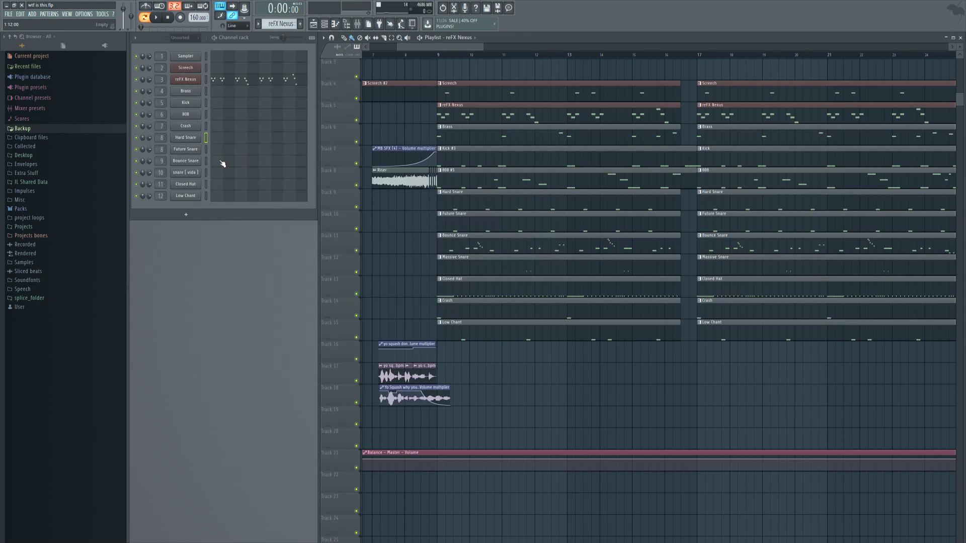
click(185, 149)
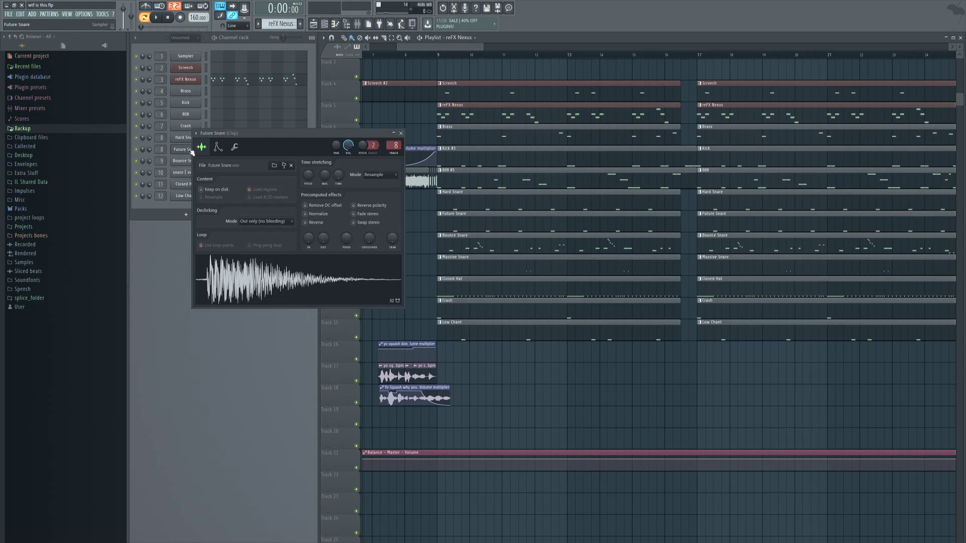
click(401, 133)
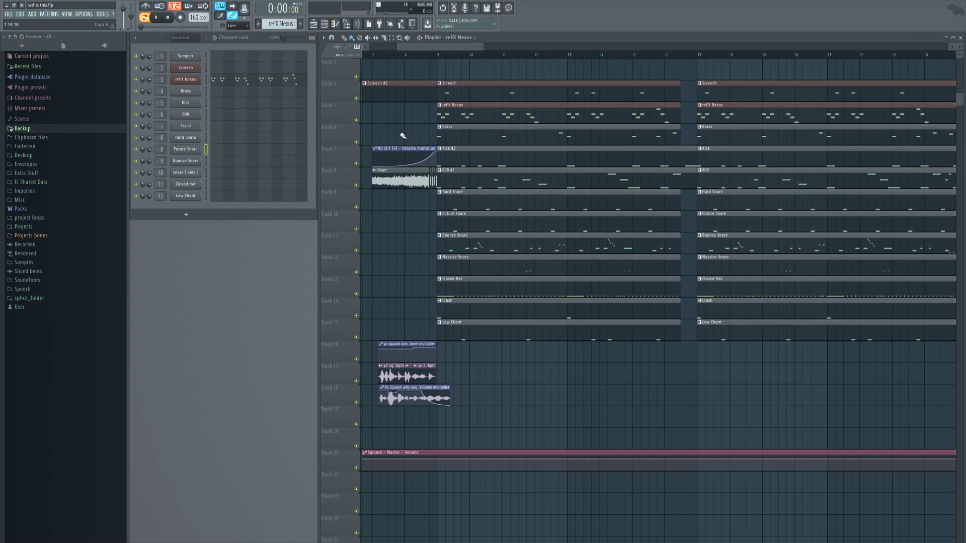
Audition only the Hard Snare and Future Snare playlist tracks together from bar 9, and restore all tracks
right_click(356, 207)
click(356, 229)
click(440, 54)
key(space)
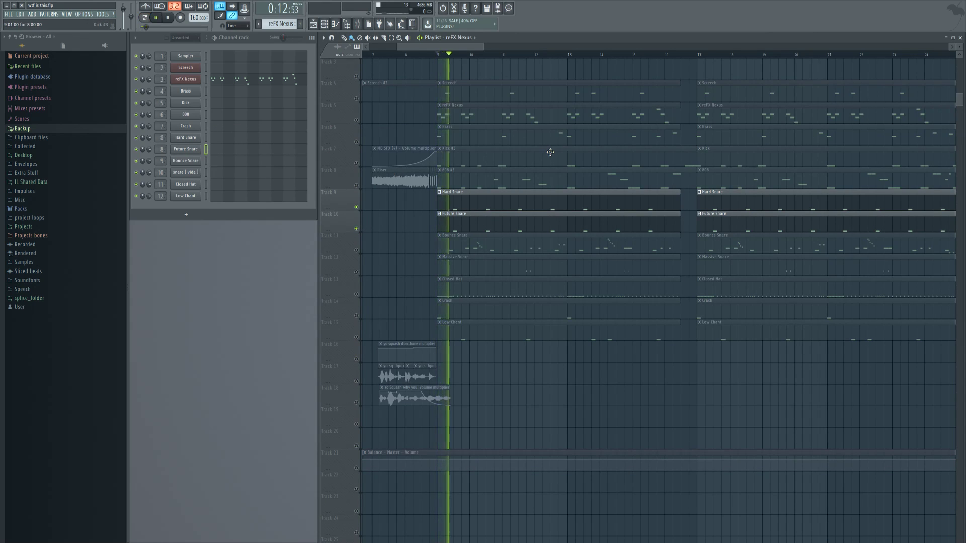
key(space)
right_click(356, 229)
right_click(356, 229)
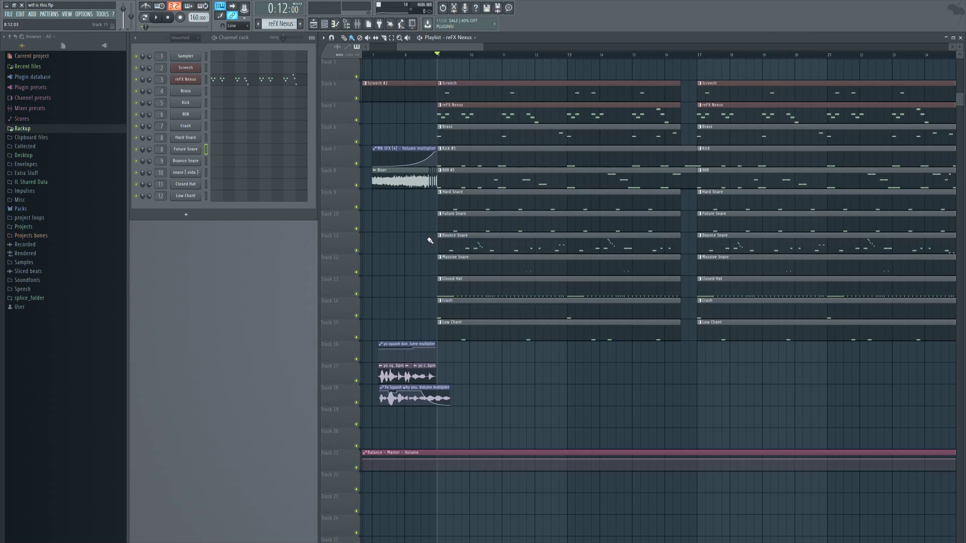
Inspect the Bounce Snare channel's sample settings and waveform
click(190, 164)
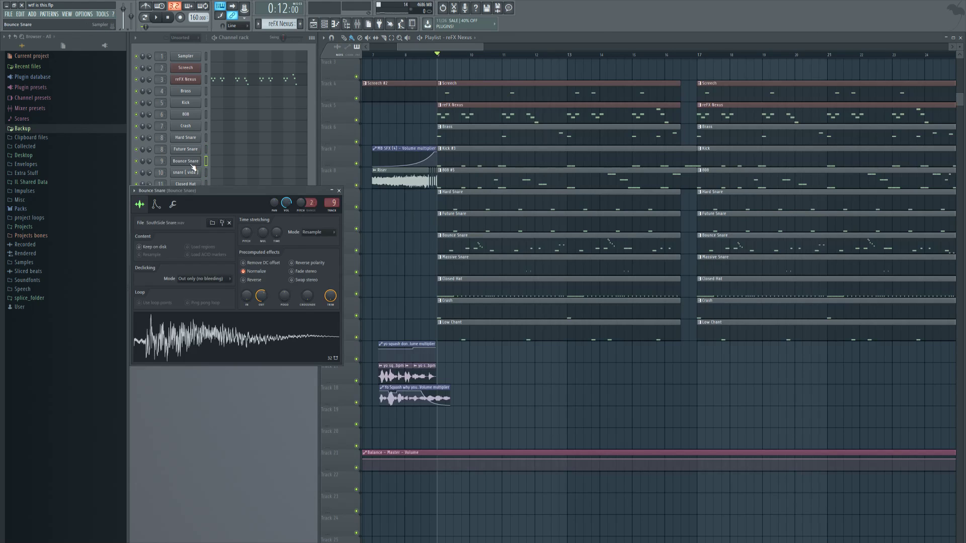
drag(222, 192, 283, 226)
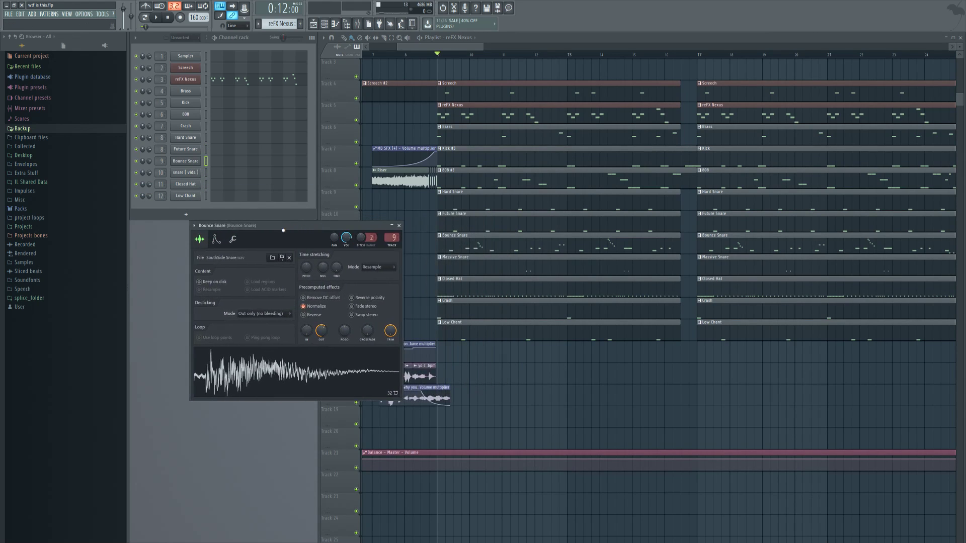
click(399, 226)
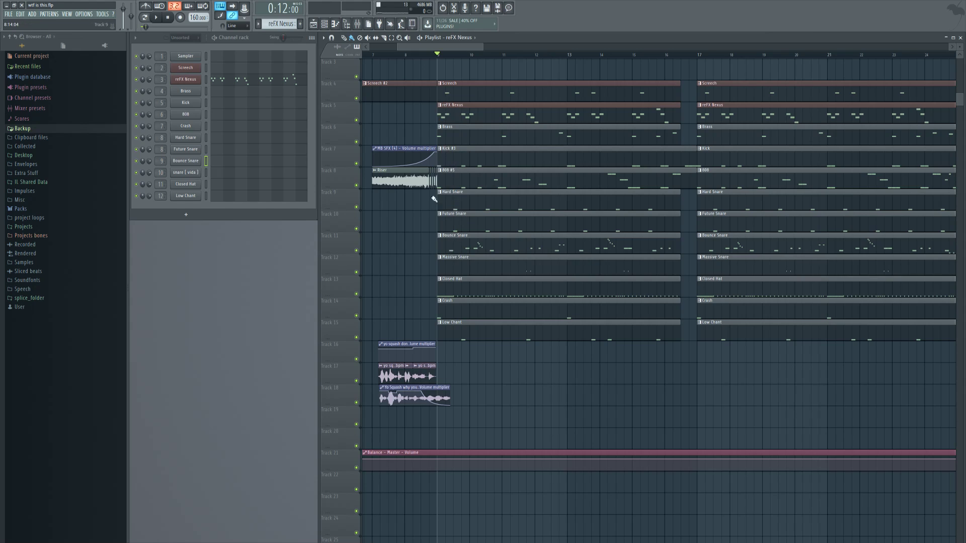
Solo the Kick playlist track, bring in the 808, Hard Snare, Future Snare and Bounce Snare tracks, and play them from bar 9
right_click(356, 165)
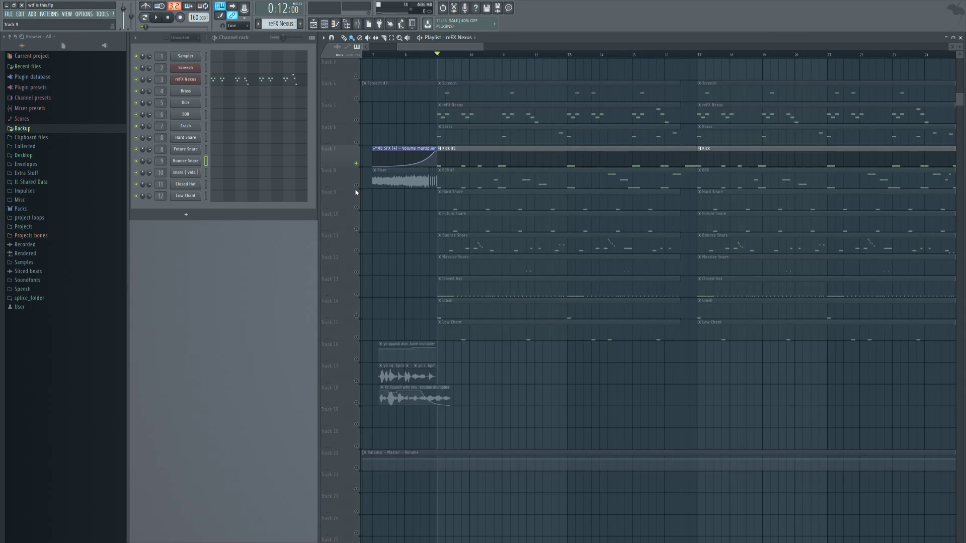
click(356, 185)
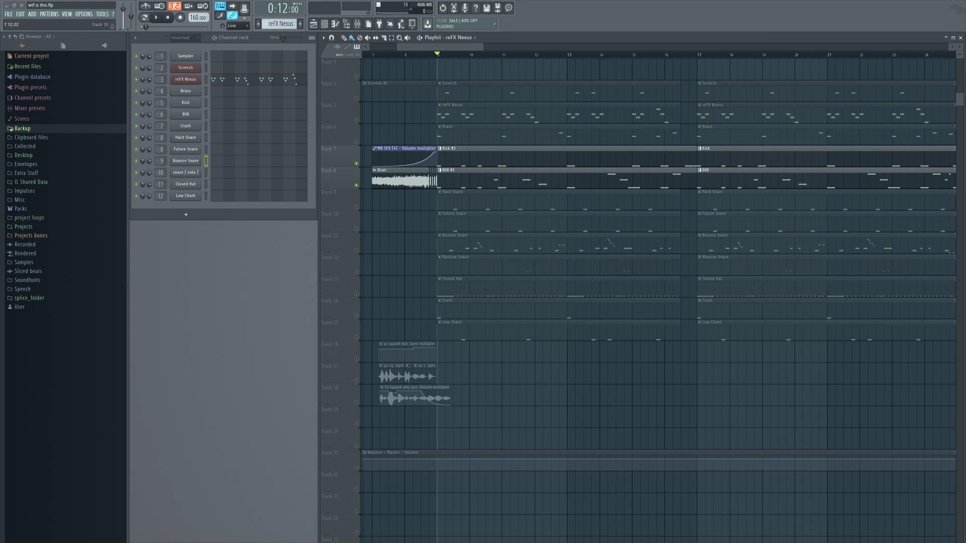
key(space)
click(356, 206)
click(357, 229)
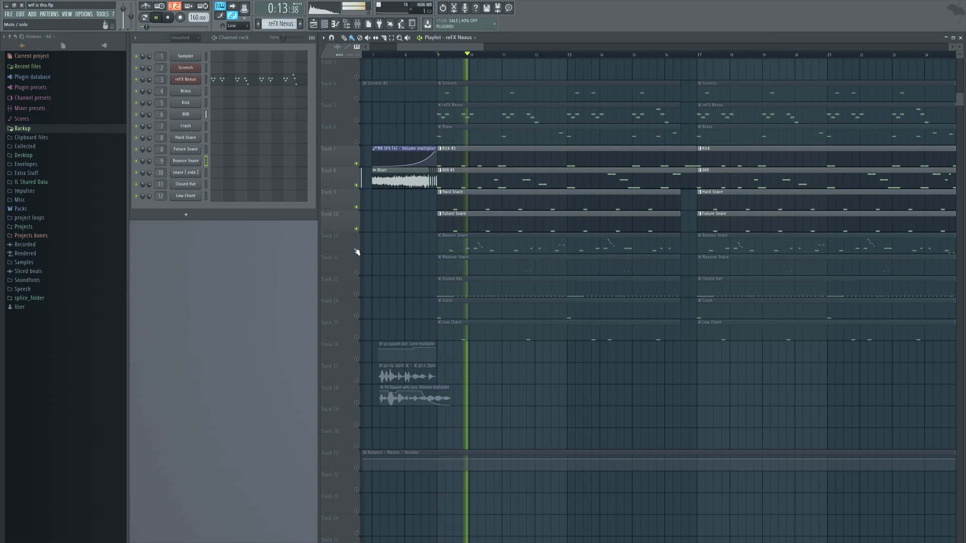
click(356, 251)
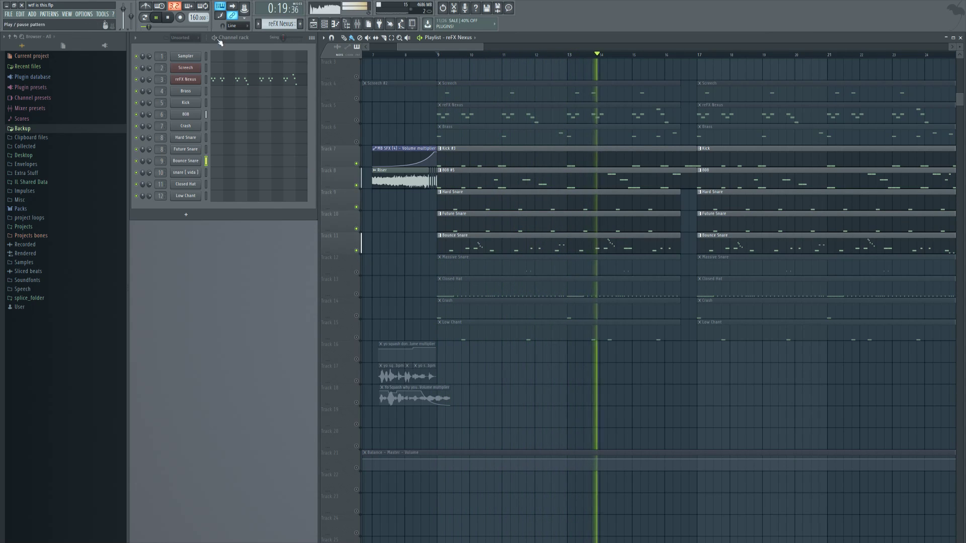
click(168, 18)
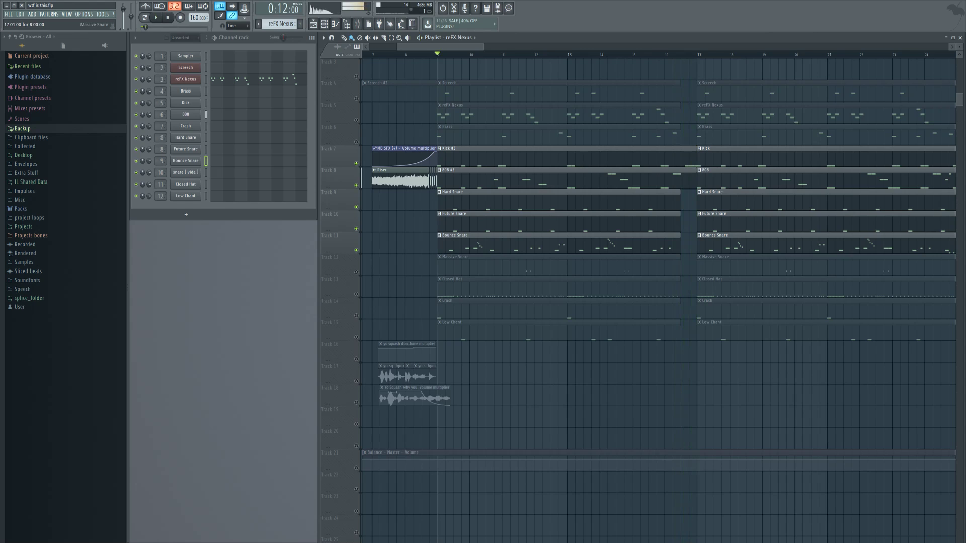
click(168, 19)
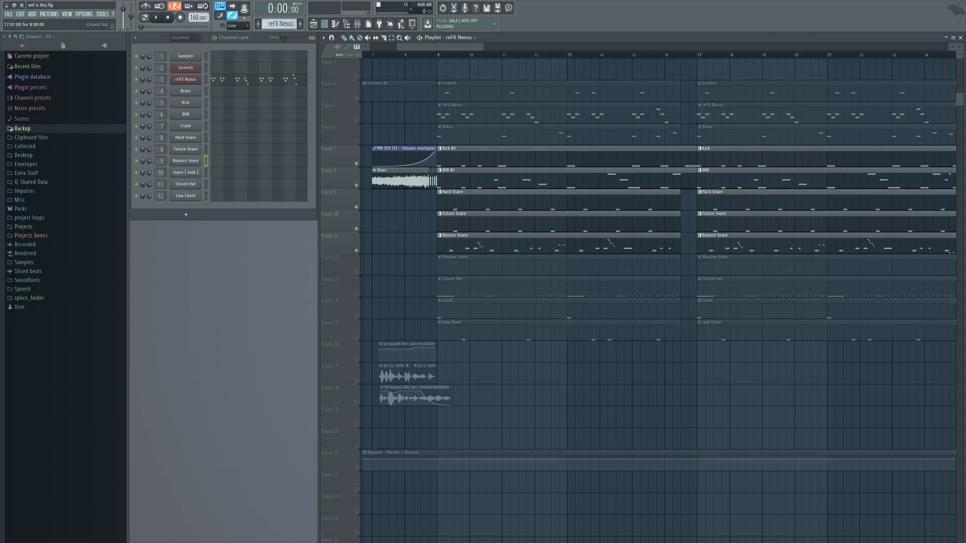
Open the Bounce Snare pattern in the piano roll and examine its pitched rolls, note velocities and panning
double_click(458, 243)
click(262, 164)
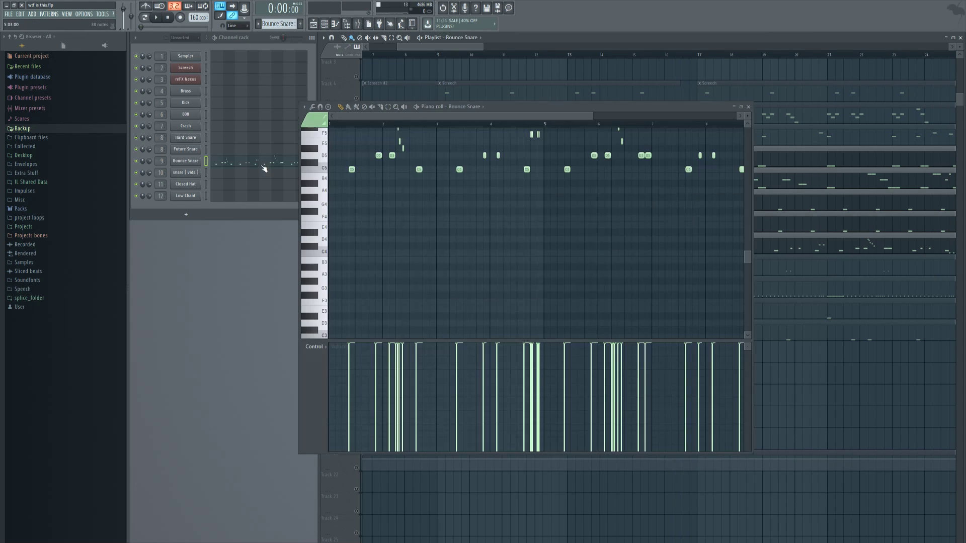
scroll(411, 195, up, 2)
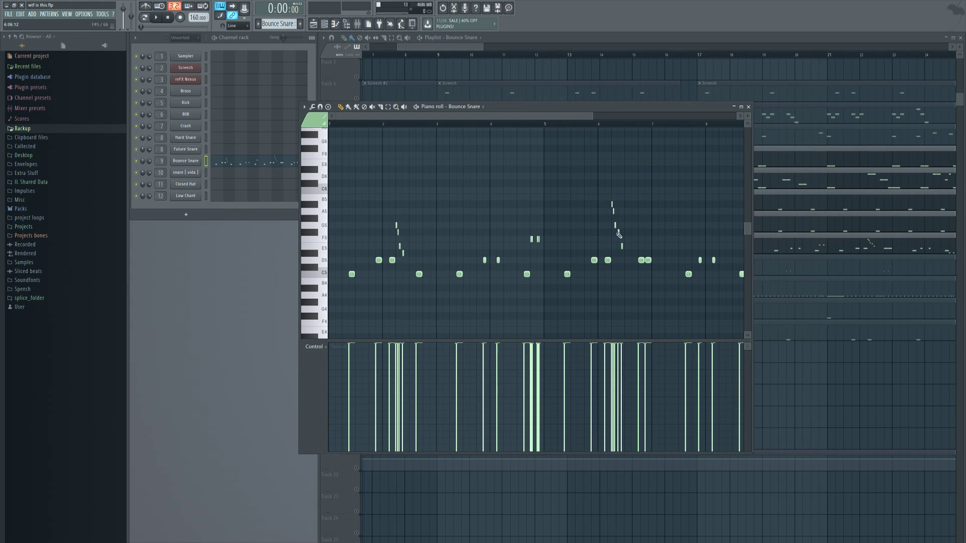
scroll(550, 155, up, 8)
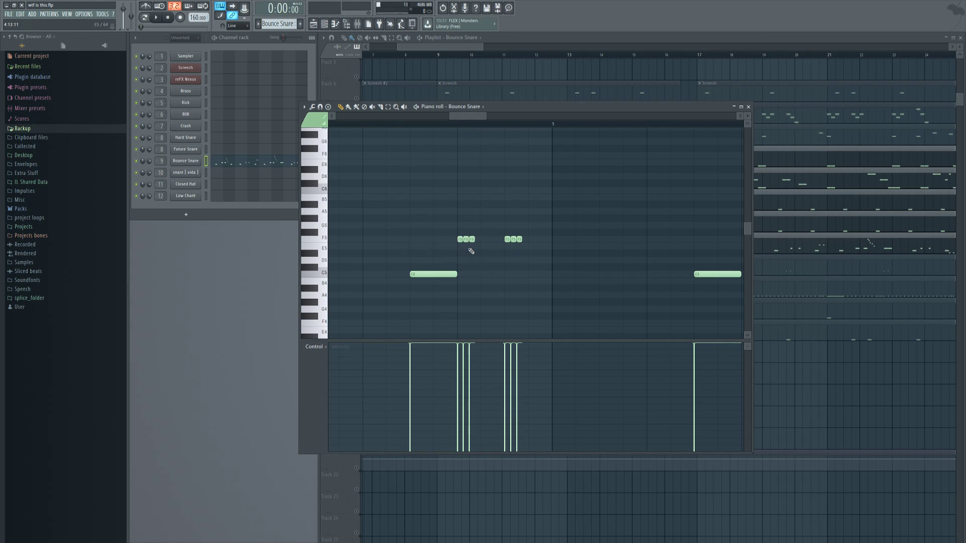
scroll(318, 350, up, 1)
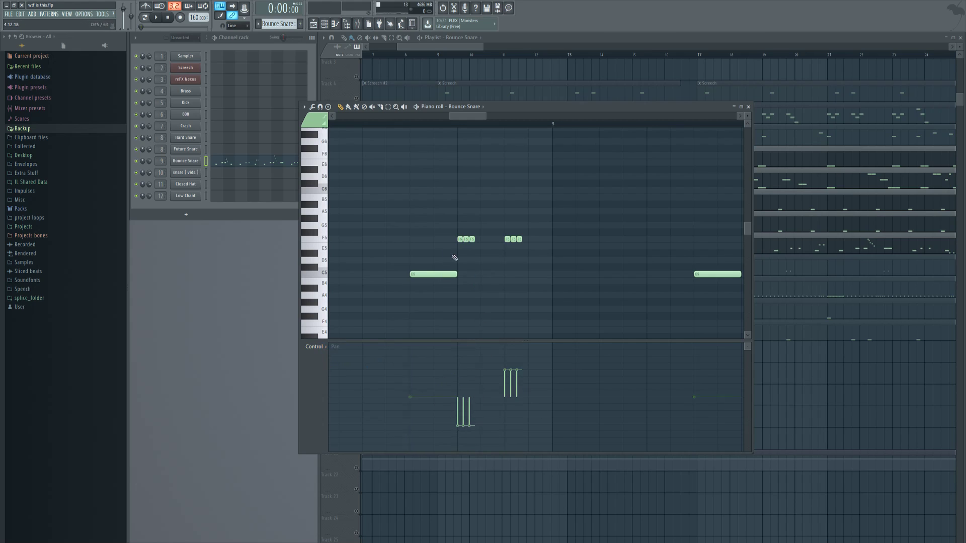
scroll(324, 374, down, 1)
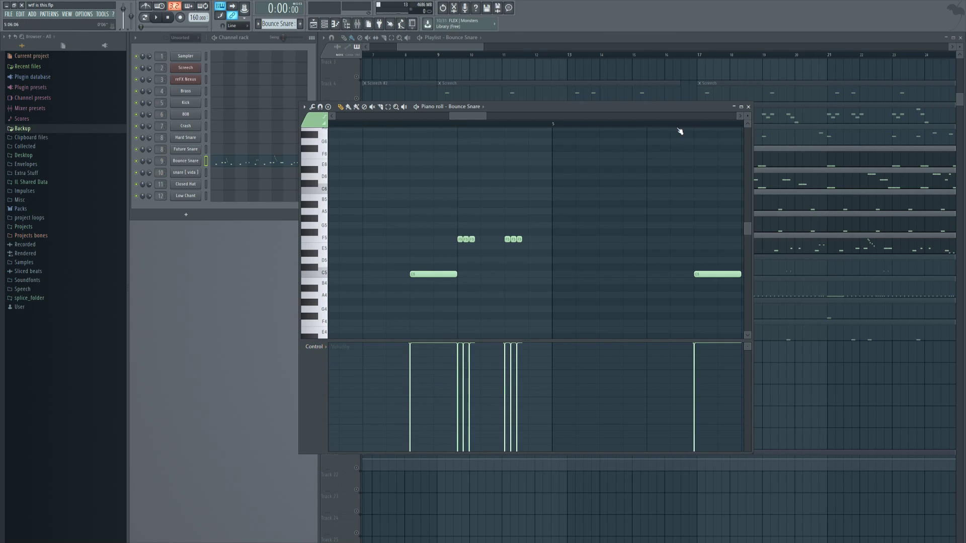
scroll(506, 121, down, 7)
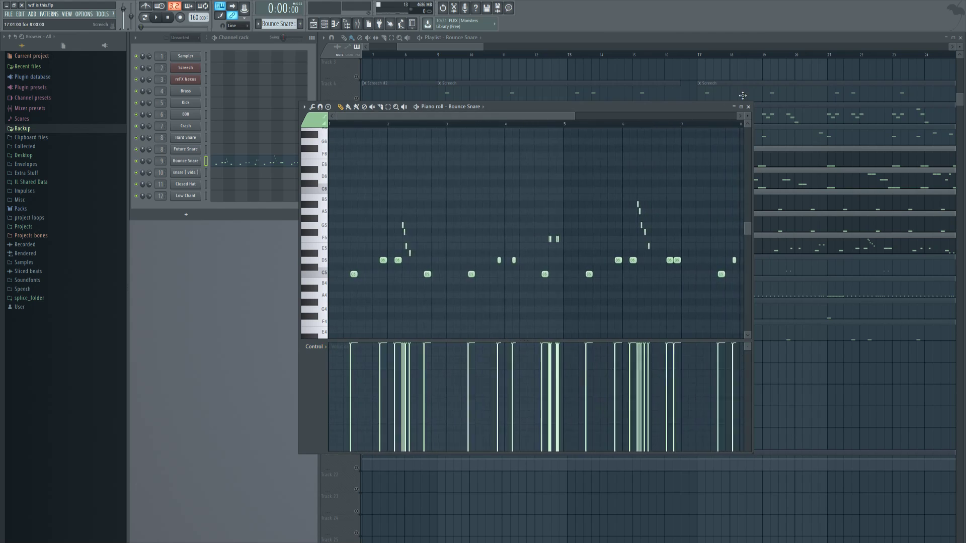
click(748, 107)
Unmute the Massive Snare playlist track and inspect the sample settings of the snare [ vida ] channel
click(357, 273)
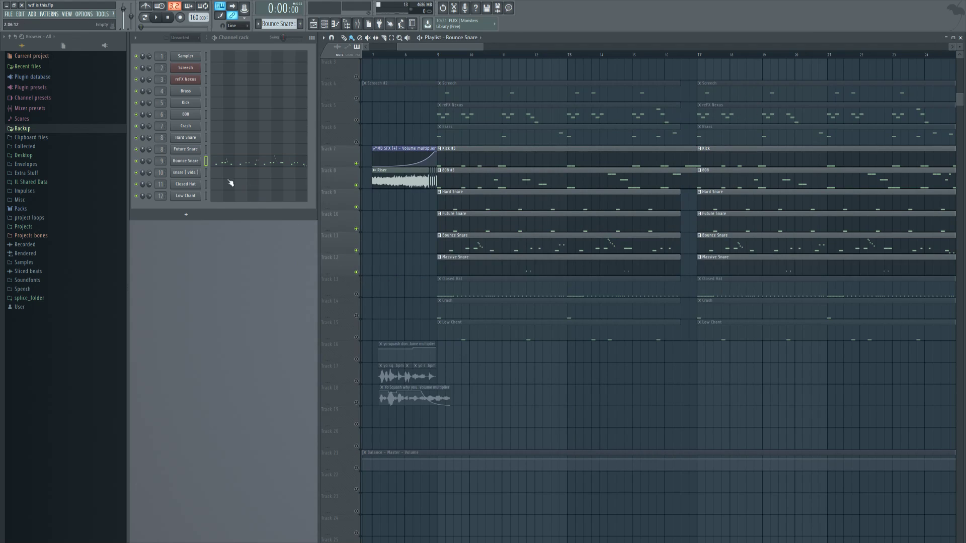
click(186, 175)
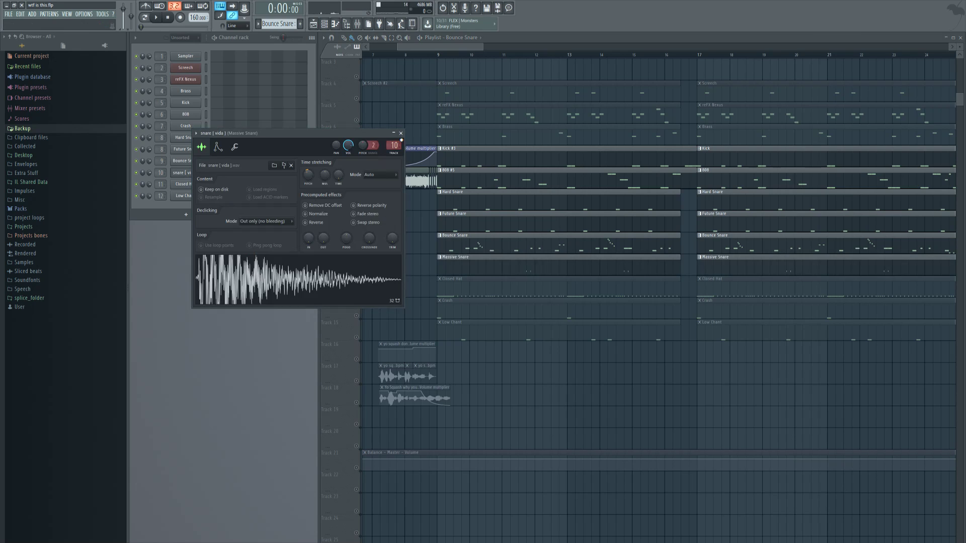
click(402, 136)
Open the Massive Snare pattern in the piano roll, play back its hits before bar 4, and close the piano roll
click(526, 272)
click(279, 176)
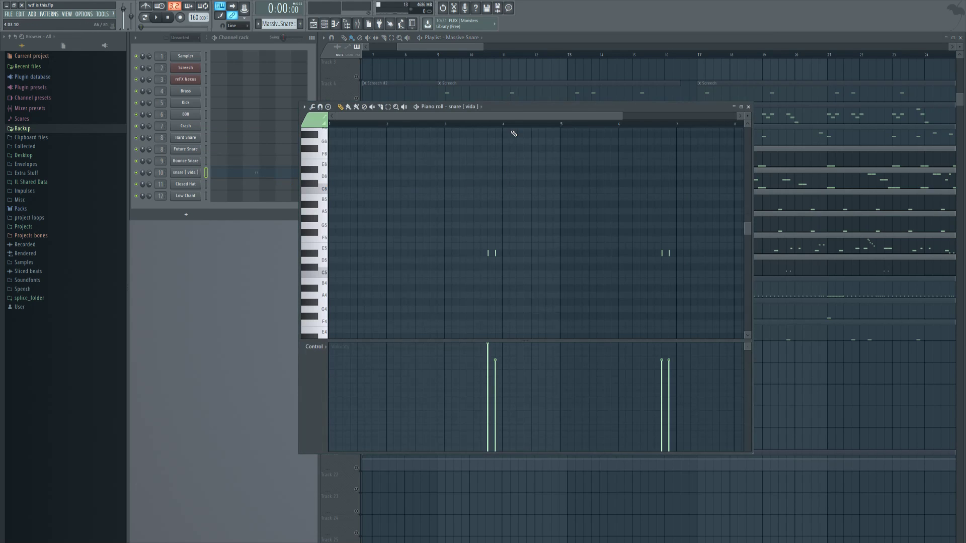
scroll(487, 119, up, 5)
click(468, 125)
key(space)
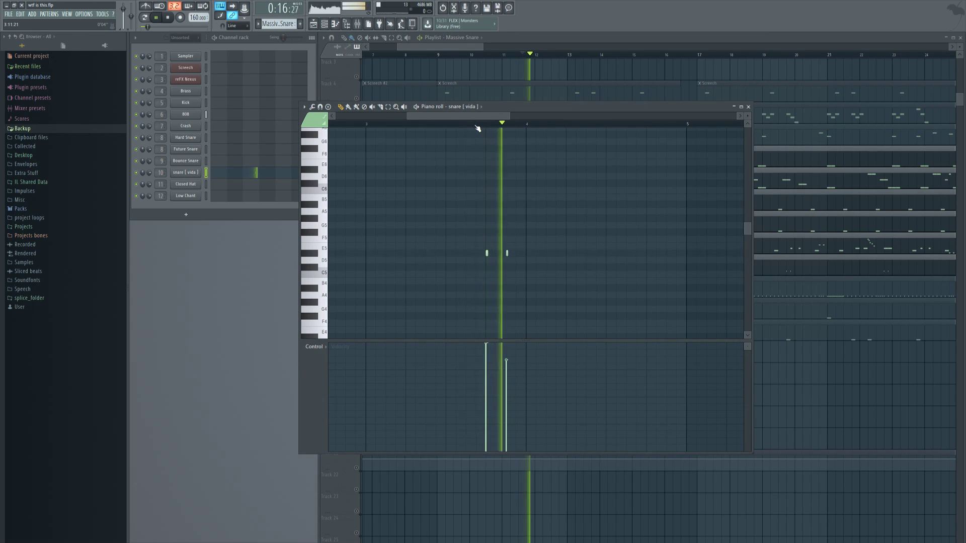
key(space)
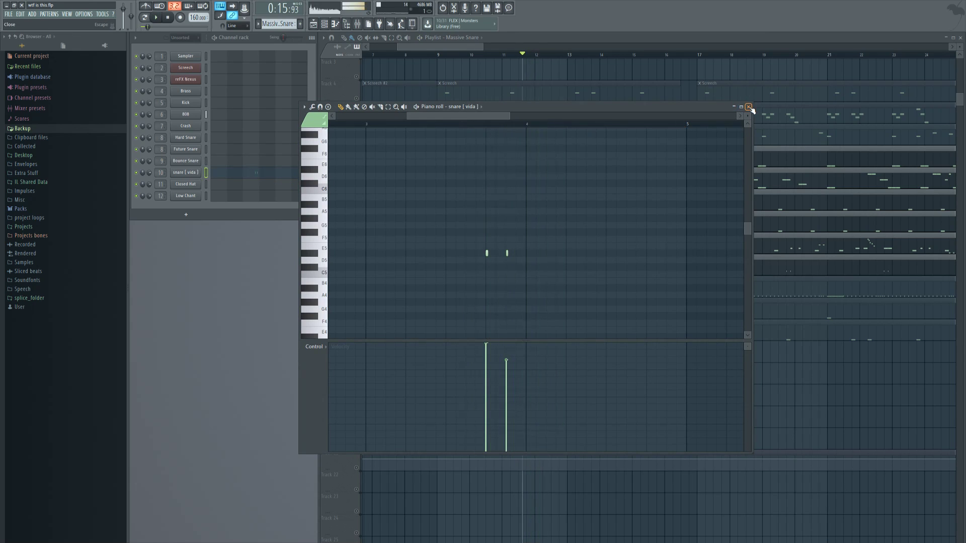
click(748, 106)
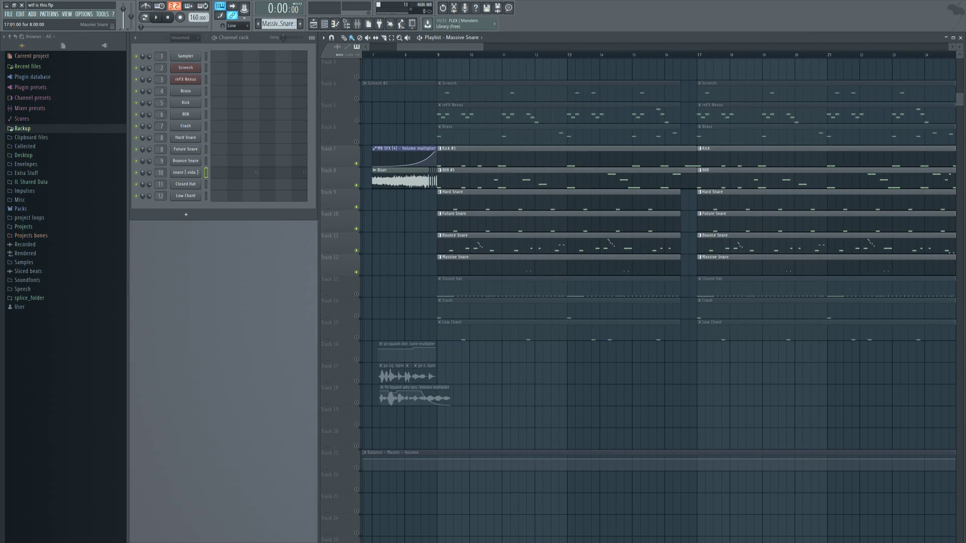
Restore all playlist tracks from solo, select the Closed Hat pattern and inspect its channel's sample settings
right_click(356, 272)
right_click(356, 273)
click(489, 290)
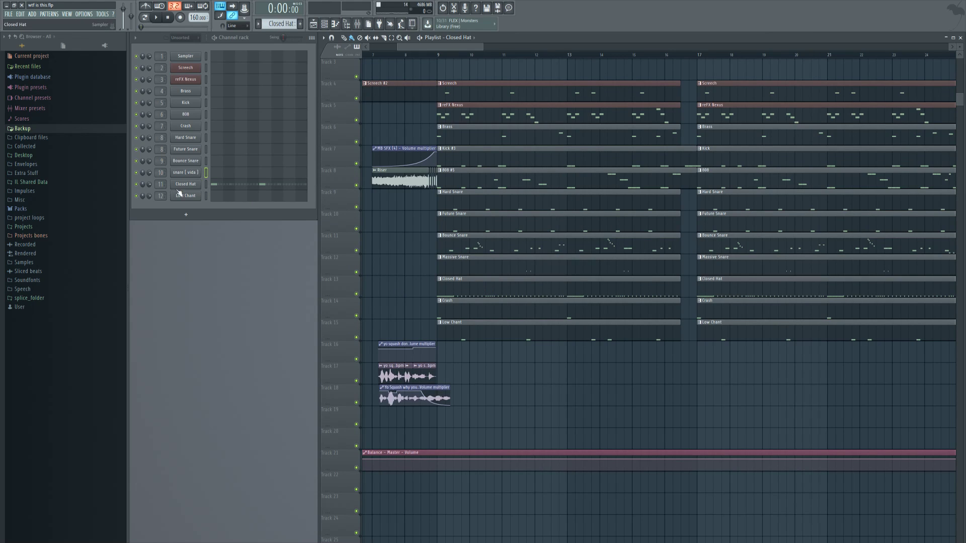
click(186, 184)
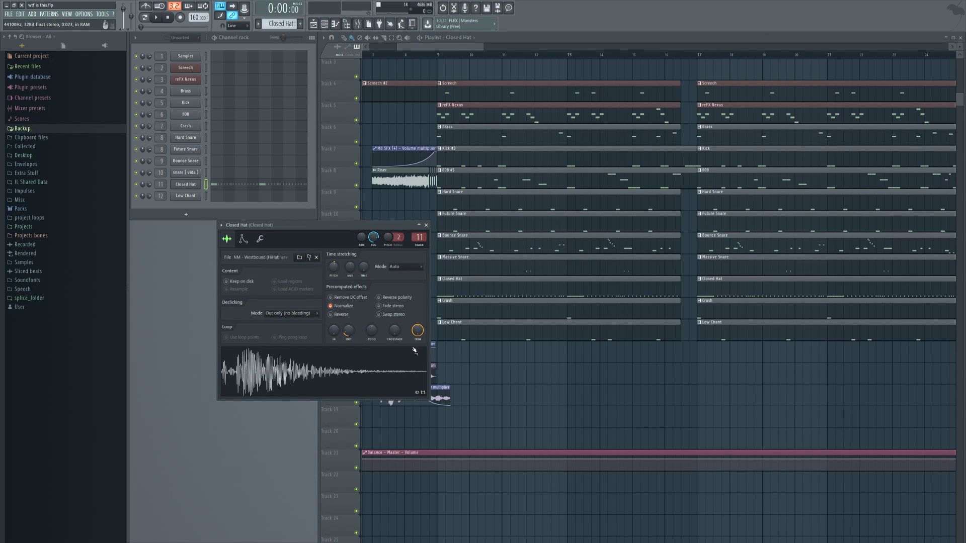
Inspect the Fruity PanOMatic and Fruity parametric EQ 2 effects on the Closed Hat mixer track
click(358, 24)
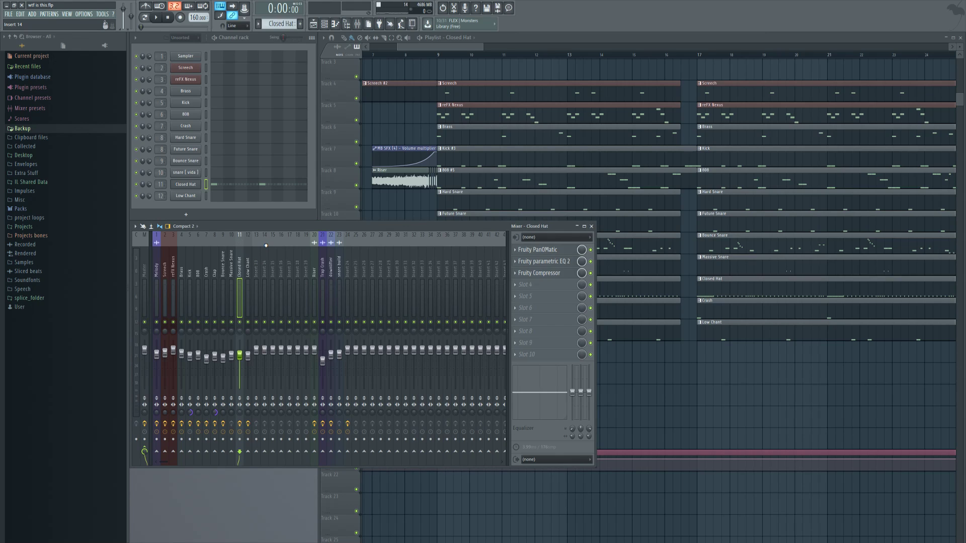
click(545, 249)
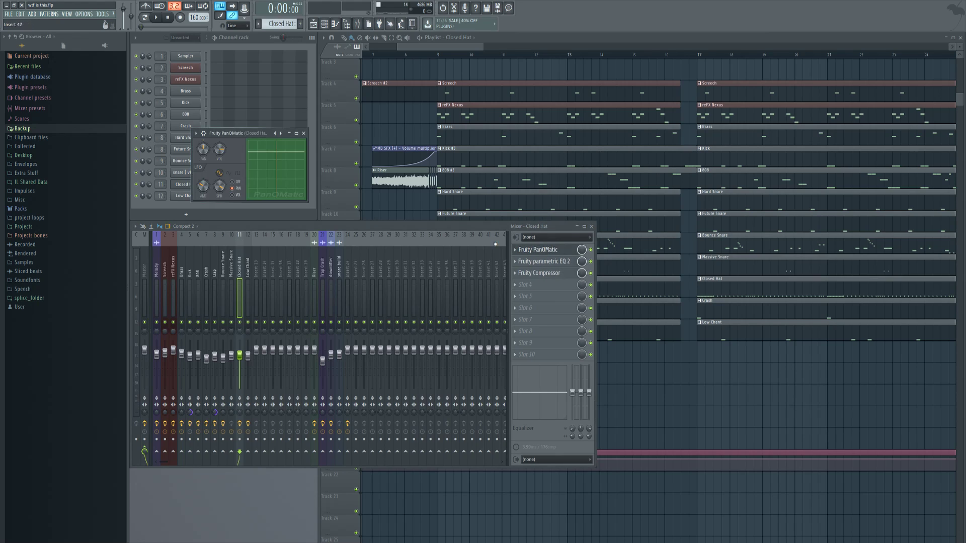
drag(247, 134, 444, 88)
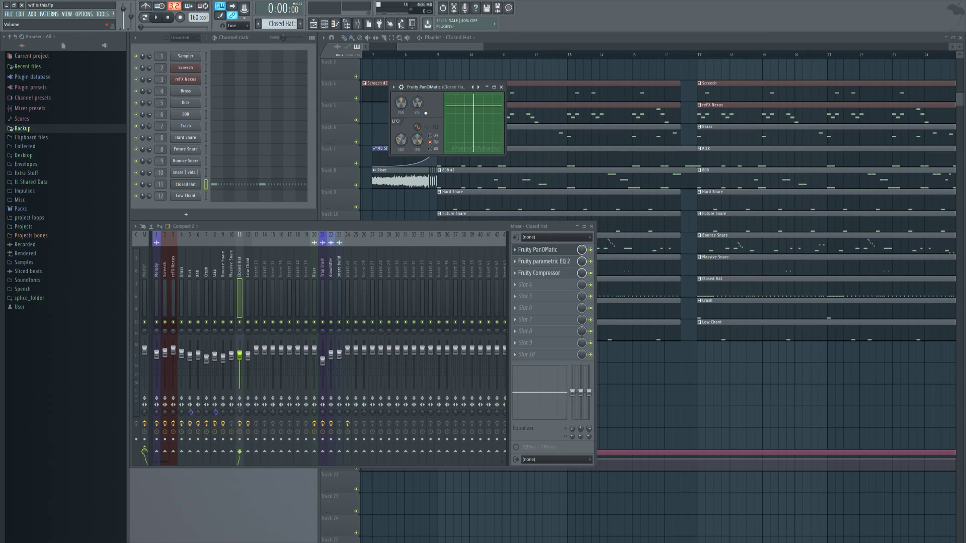
click(502, 89)
click(544, 261)
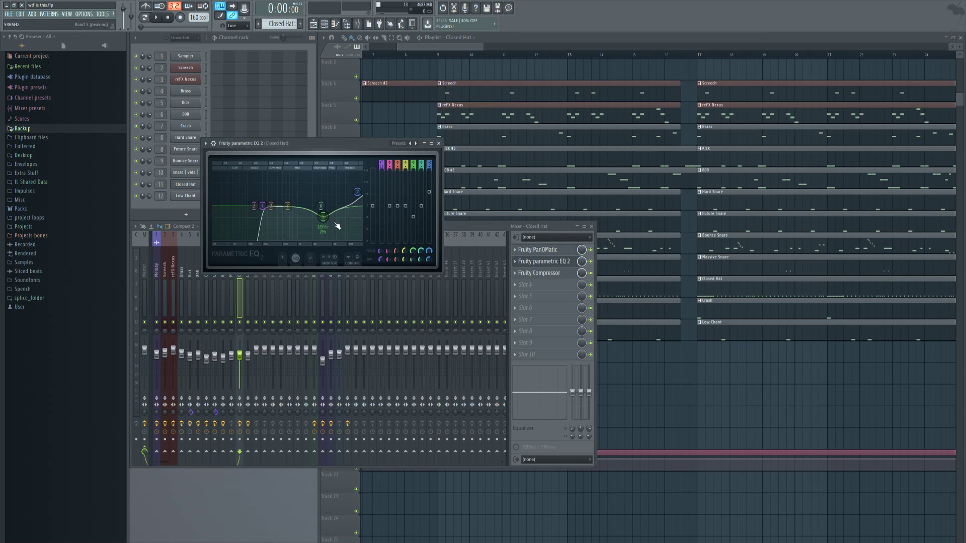
click(438, 144)
Examine the Fruity Compressor settings on the Closed Hat mixer track, and close the mixer and the hat's sample settings
click(552, 273)
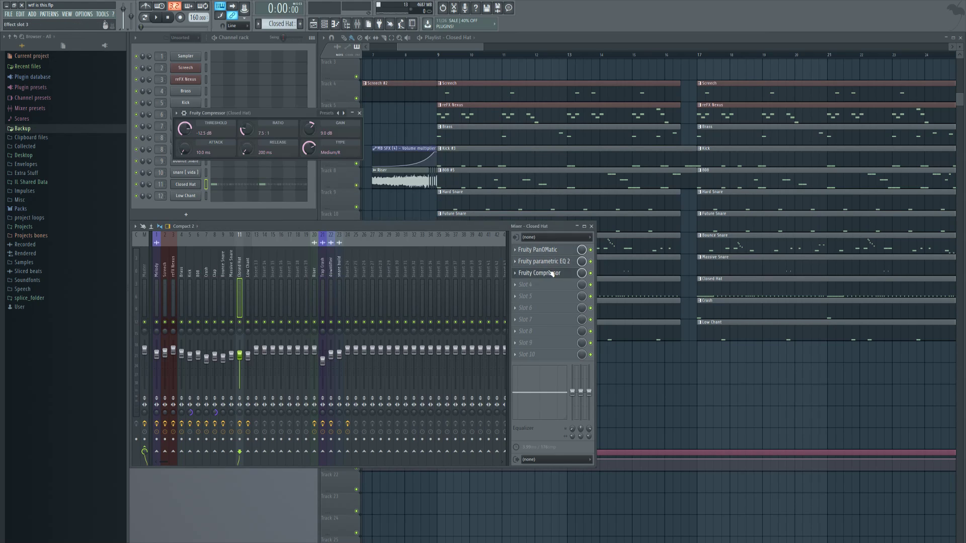
drag(291, 115, 482, 143)
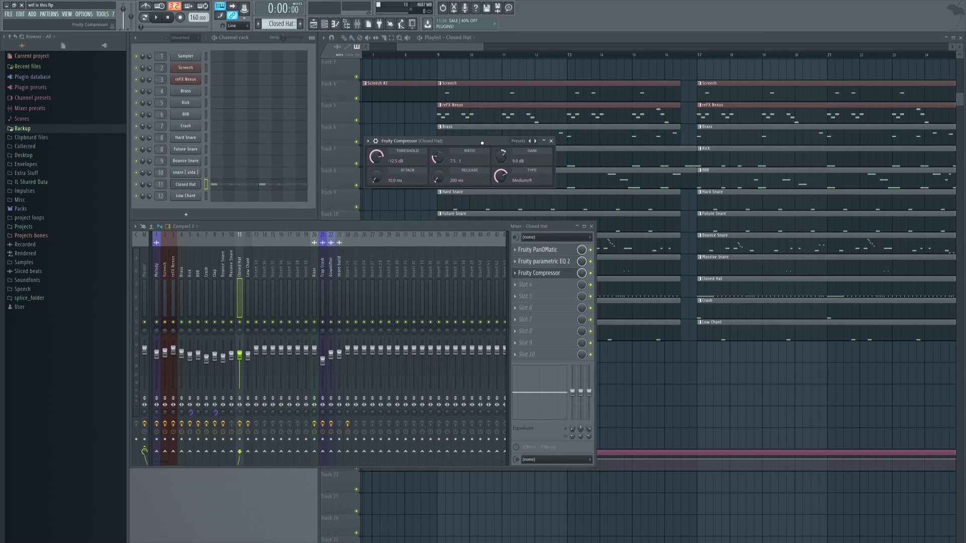
click(551, 142)
click(591, 227)
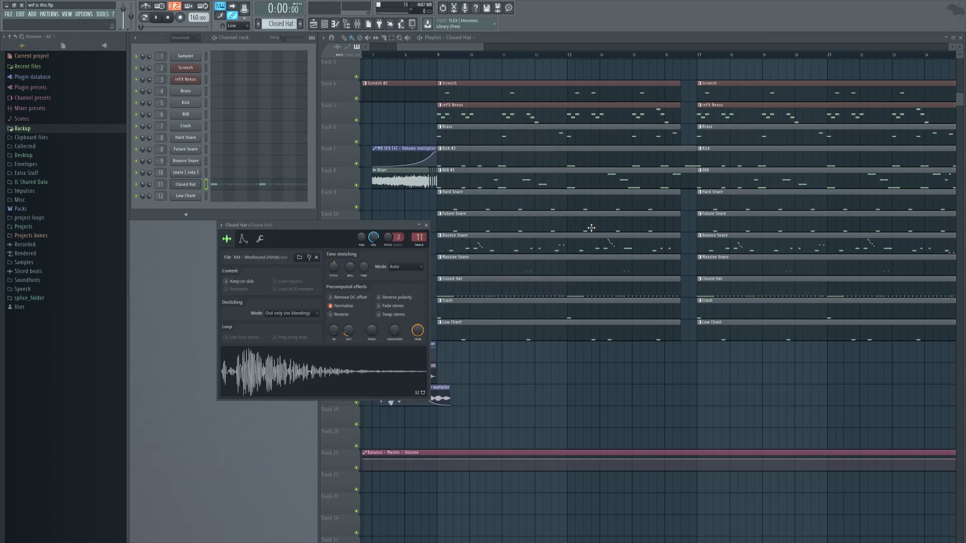
click(426, 225)
Select the Crash pattern, inspect its channel's sample settings and audition the cymbal sample
click(462, 305)
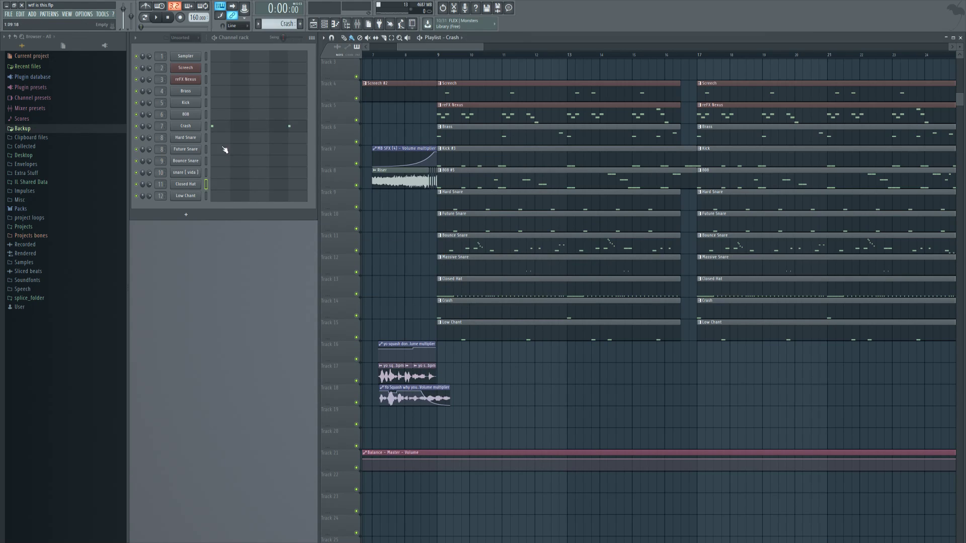
click(191, 127)
click(227, 274)
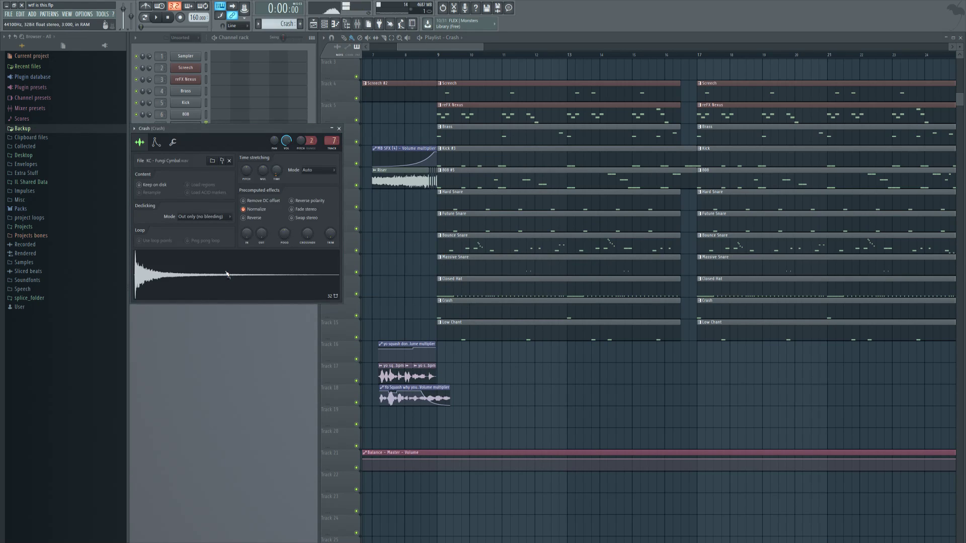
click(338, 128)
Select the Low Chant pattern and inspect the sample settings of its channel
click(465, 329)
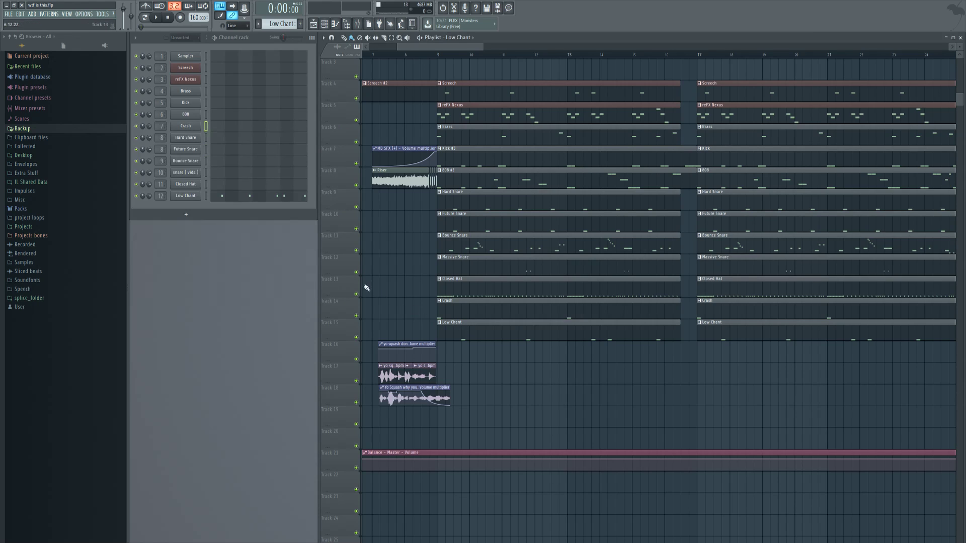
click(186, 196)
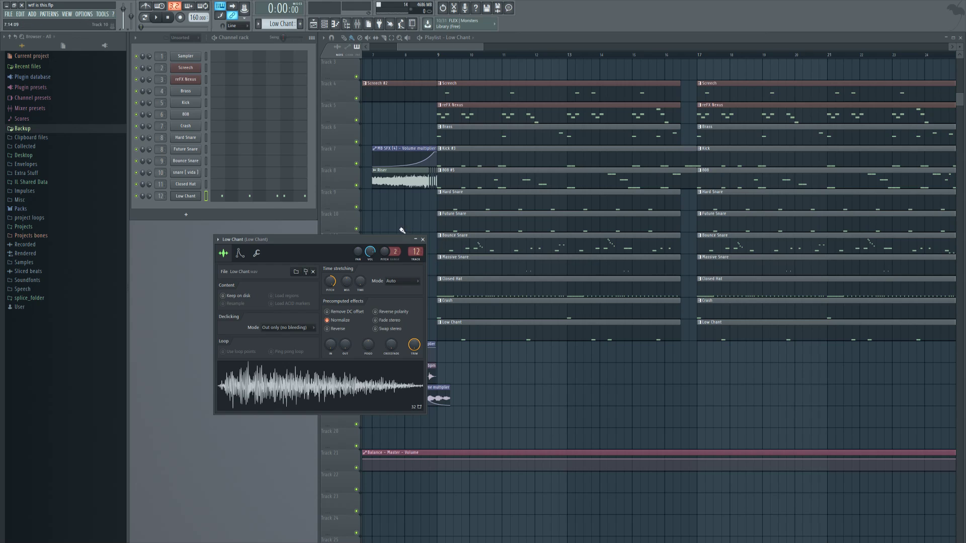
click(424, 239)
Survey the playlist arrangement across its sections, and focus on the riser and vocal clips between bars 7 and 9
drag(483, 46, 780, 47)
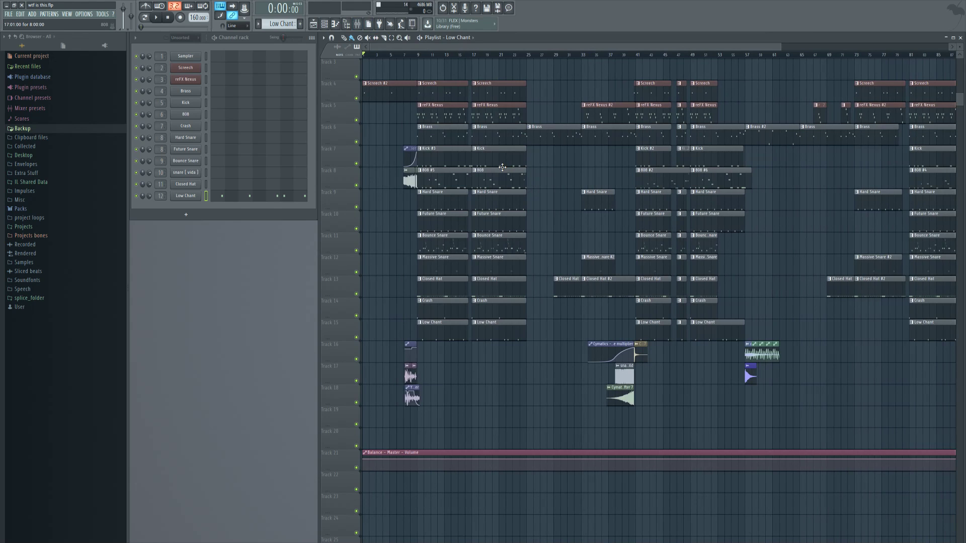
scroll(563, 155, up, 2)
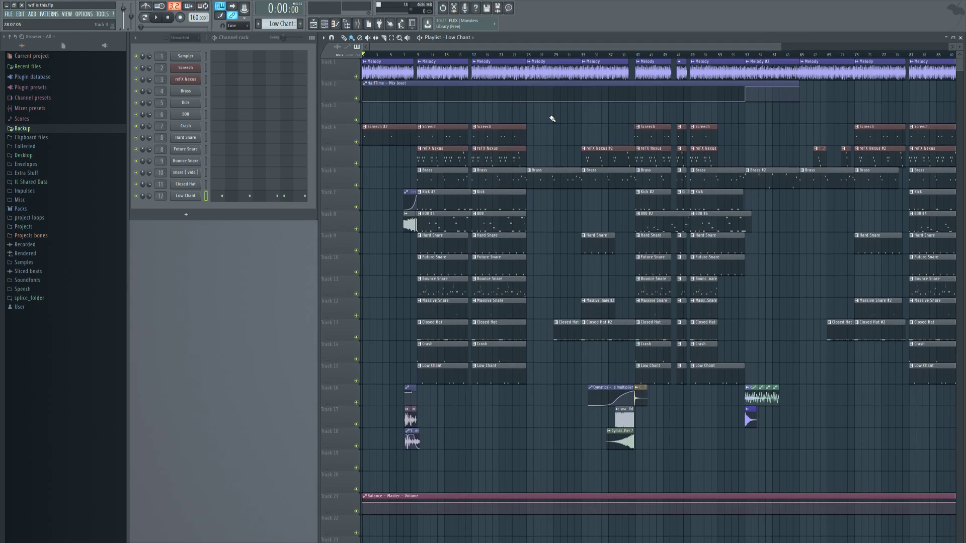
drag(495, 48, 671, 130)
drag(626, 47, 393, 46)
scroll(639, 212, up, 3)
scroll(598, 211, right, 3)
scroll(597, 212, up, 3)
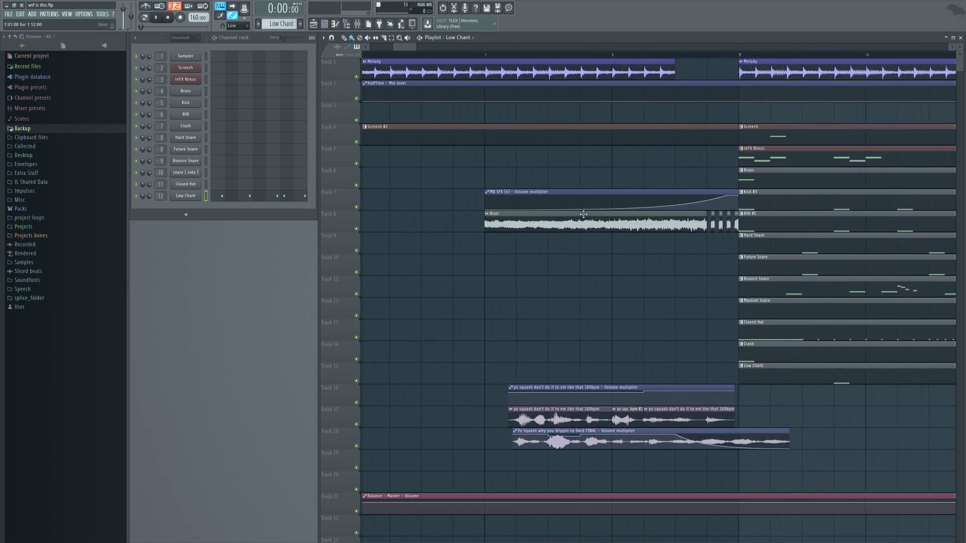
Show the Audio channel group and inspect the sample settings of the Riser channel
click(182, 37)
click(186, 56)
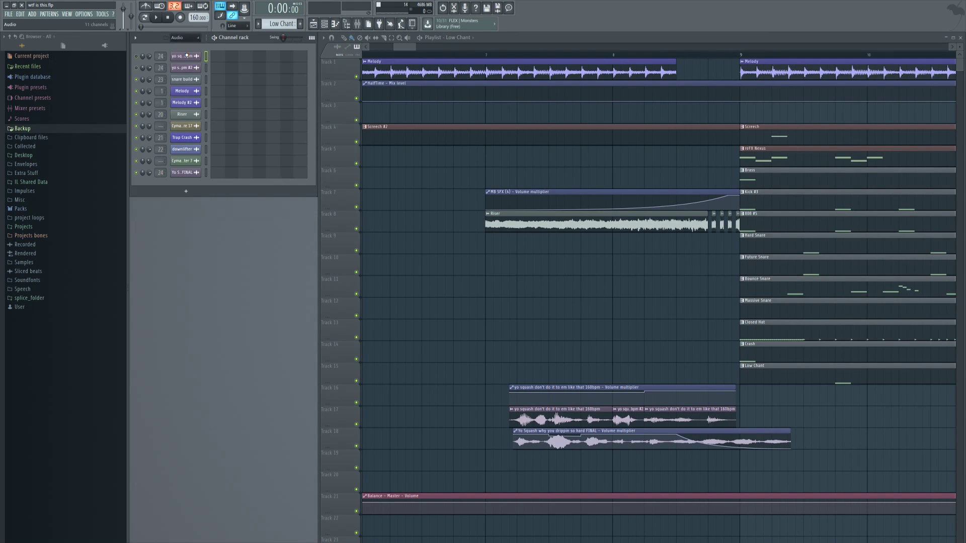
click(182, 114)
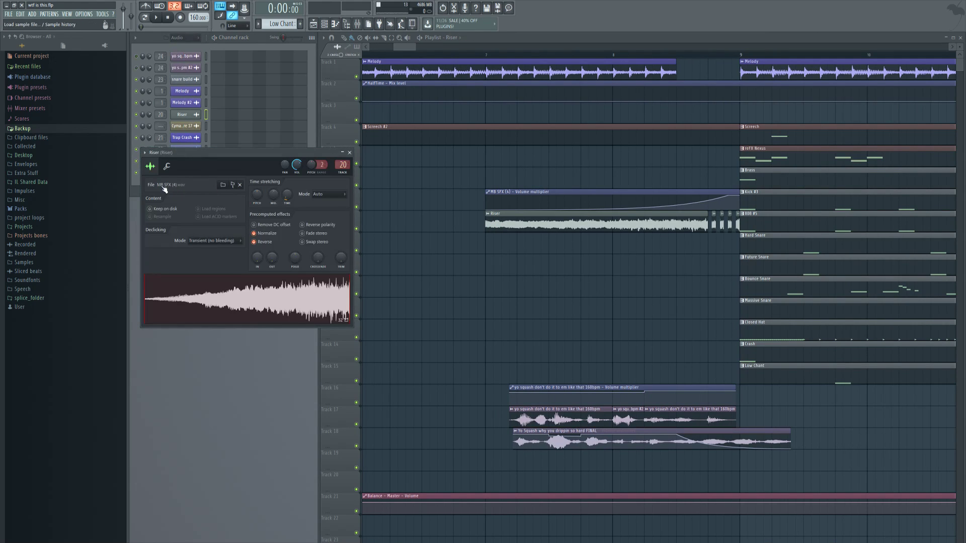
click(350, 152)
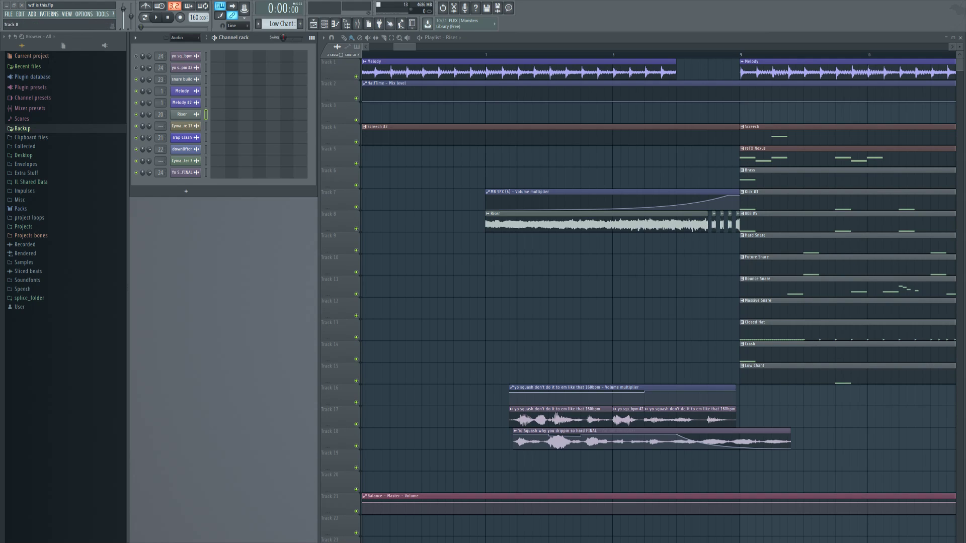
Solo the Riser playlist track with its volume automation, play it from bar 7, and restore all tracks
ctrl+click(356, 229)
click(356, 207)
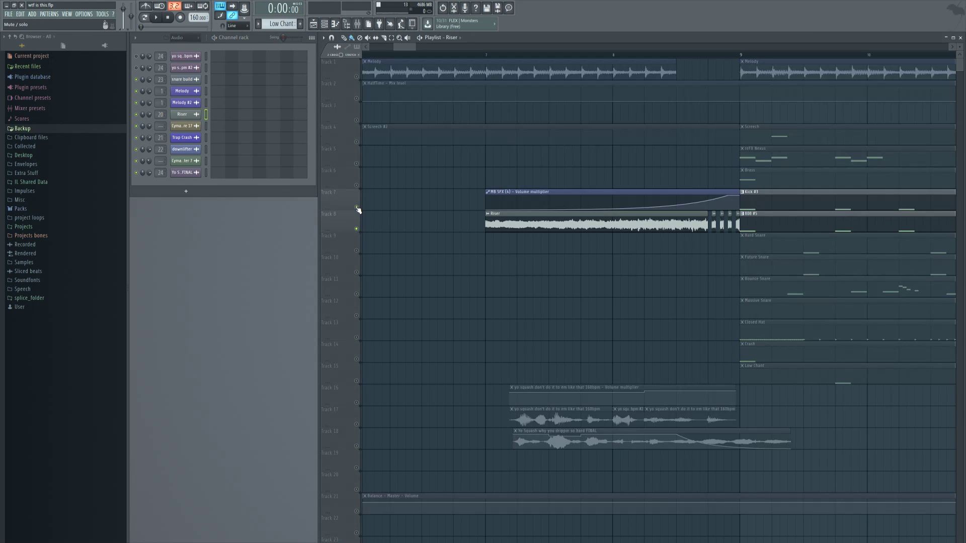
click(485, 55)
key(space)
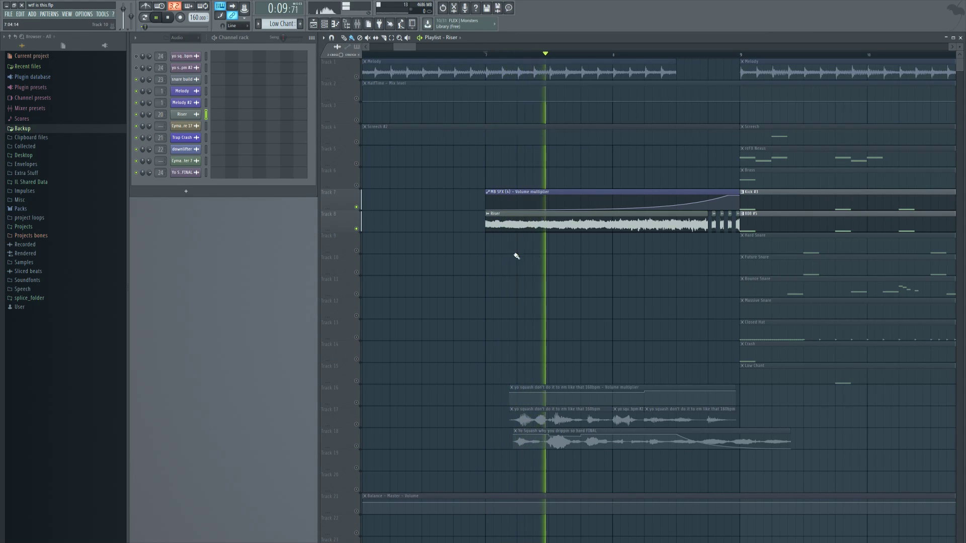
click(168, 18)
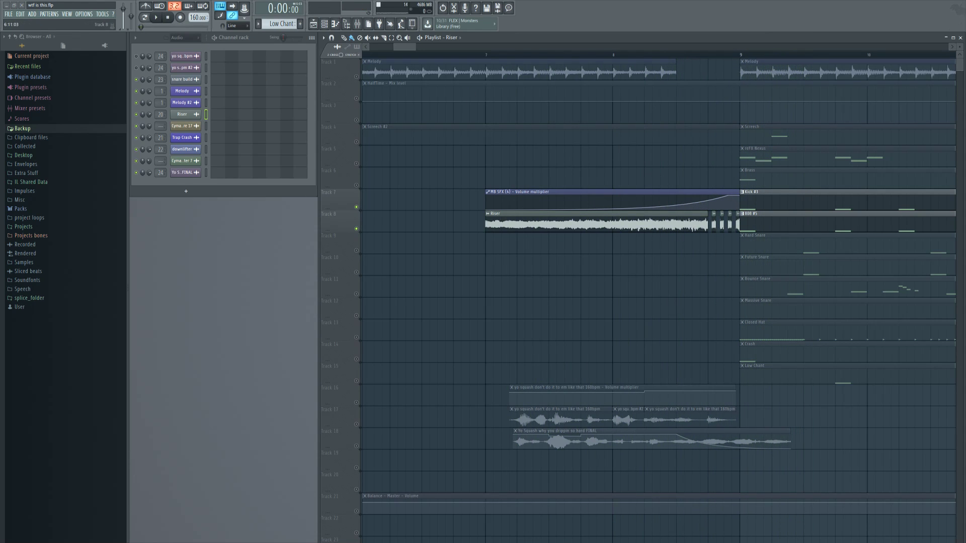
right_click(357, 207)
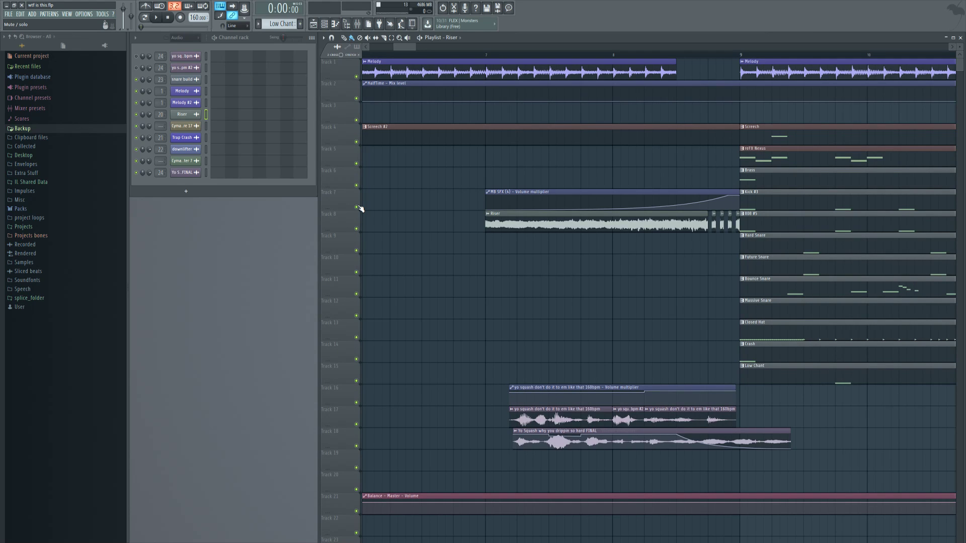
Audition the long vocal tag clip after bar 7 and the Cymatics - Big Reverb Snare 17 clip before bar 41
mouse_move(406, 47)
mouse_down()
mouse_move(429, 47)
mouse_move(415, 47)
mouse_up()
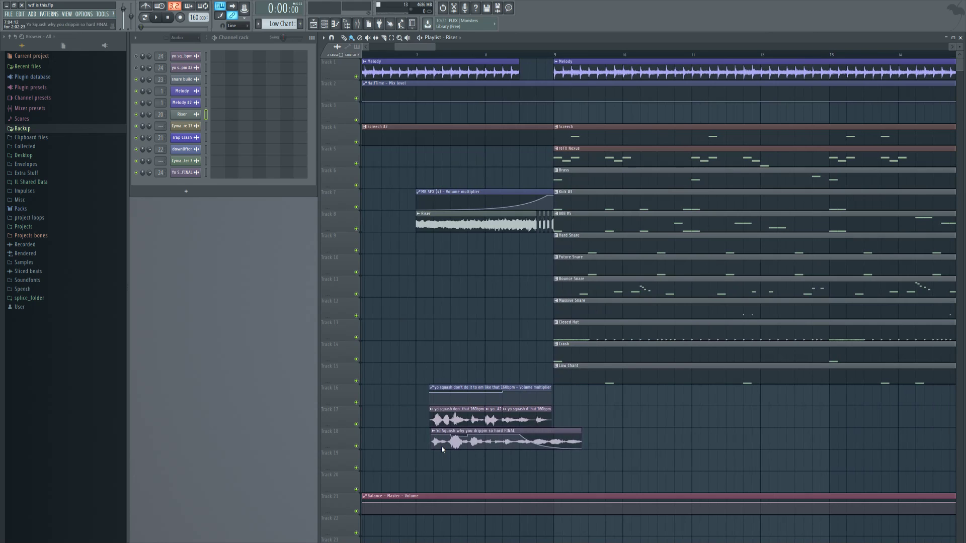
alt+right_click(444, 448)
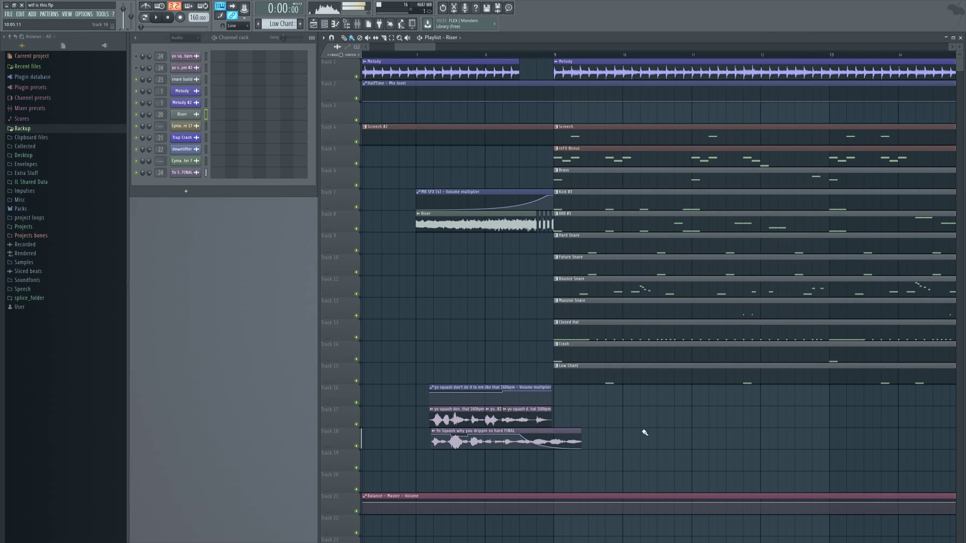
drag(443, 48, 552, 48)
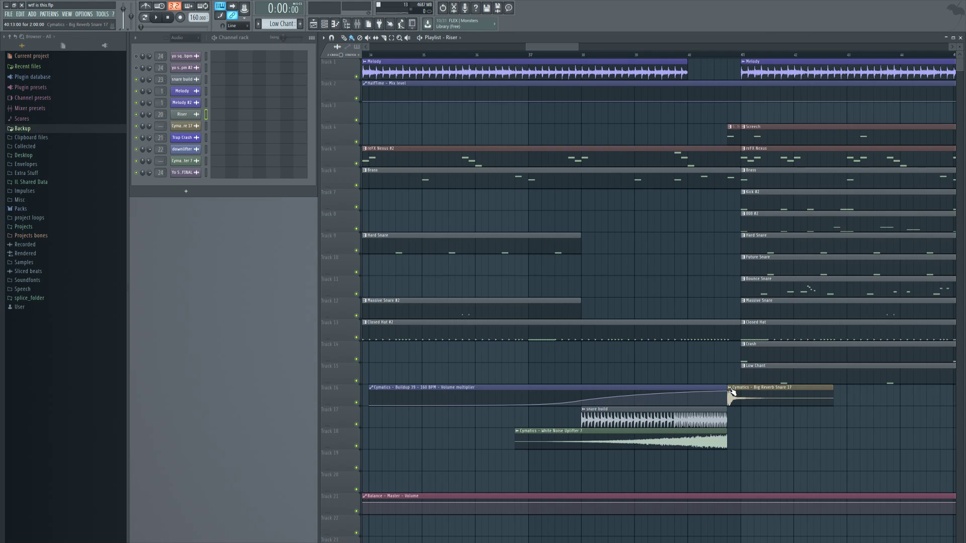
alt+right_click(746, 404)
Inspect the sample settings of the snare build channel
click(585, 421)
click(186, 80)
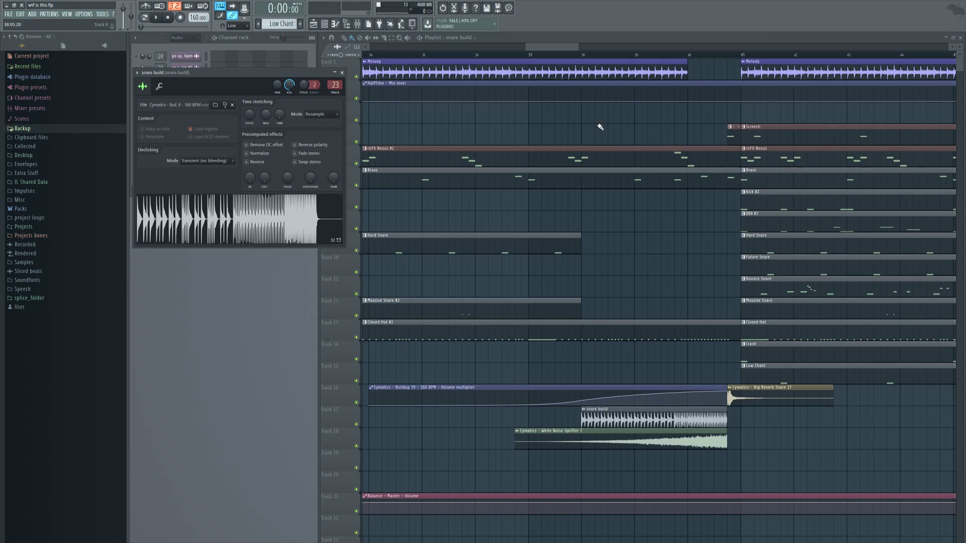
click(343, 73)
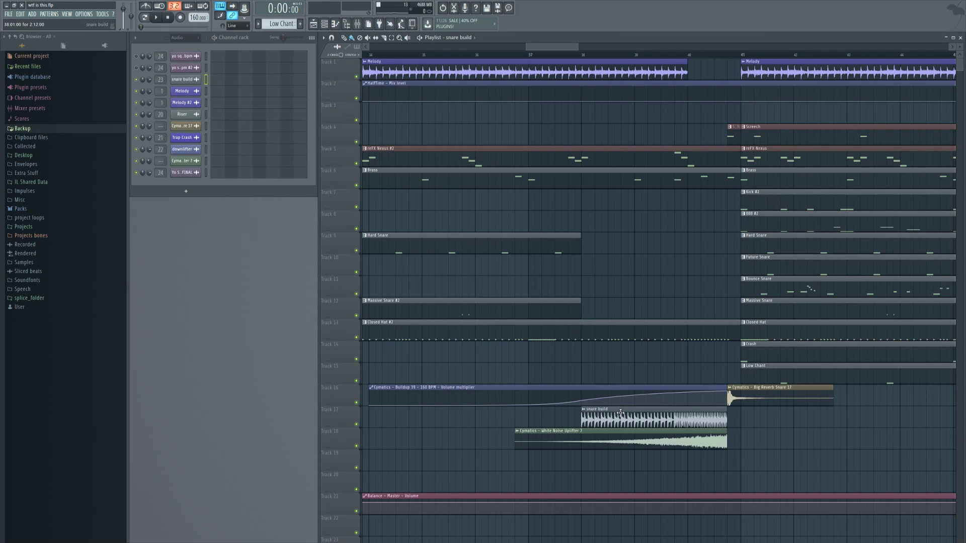
Solo the snare build track with its volume automation track, play the buildup from bar 38, and restore all tracks
click(581, 55)
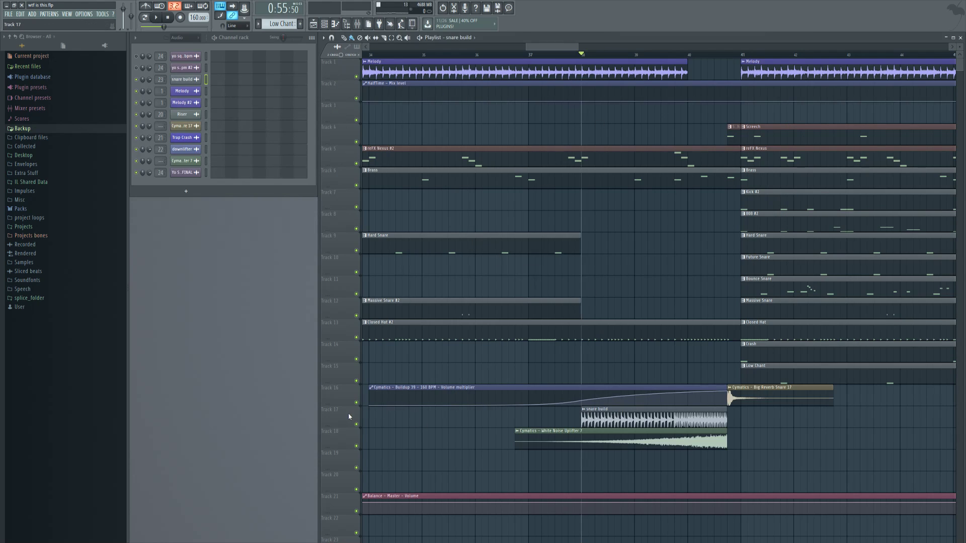
right_click(356, 424)
click(356, 403)
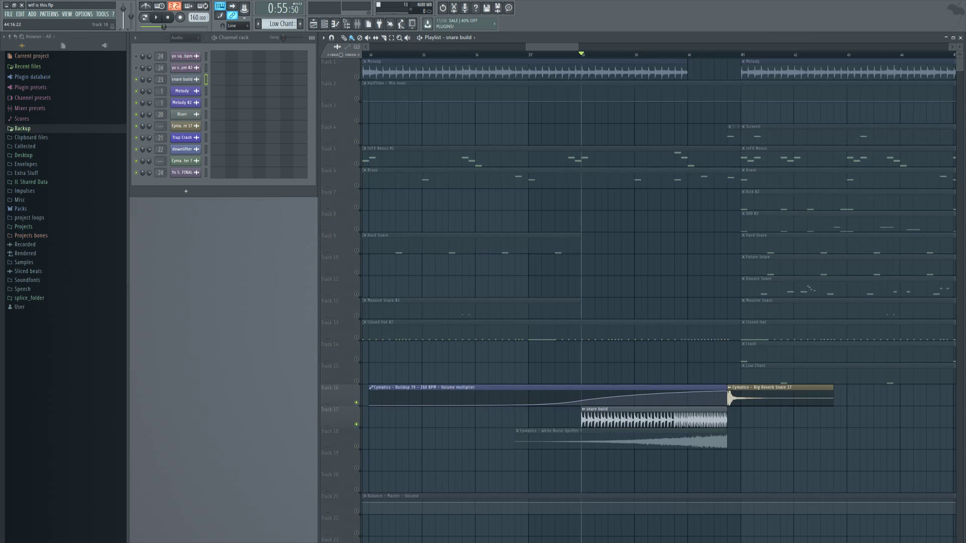
key(space)
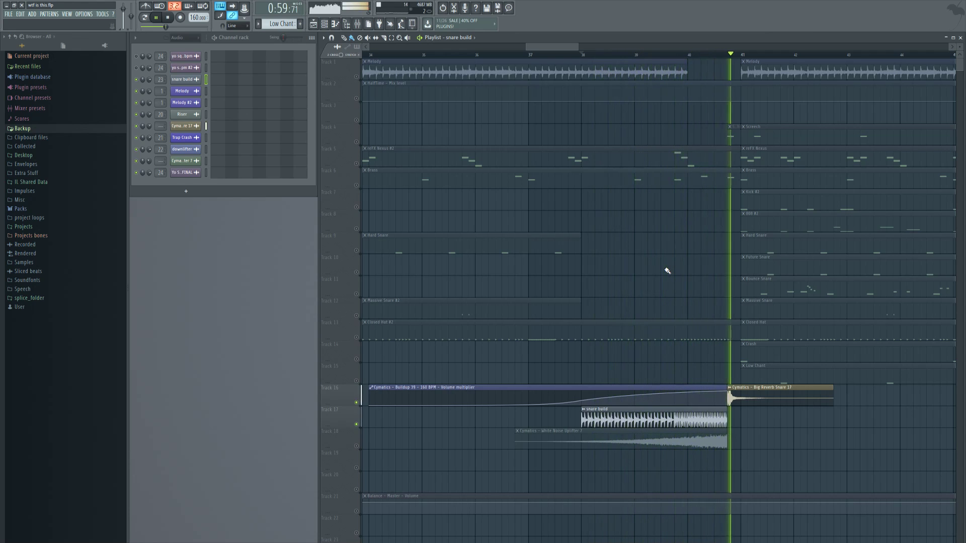
key(space)
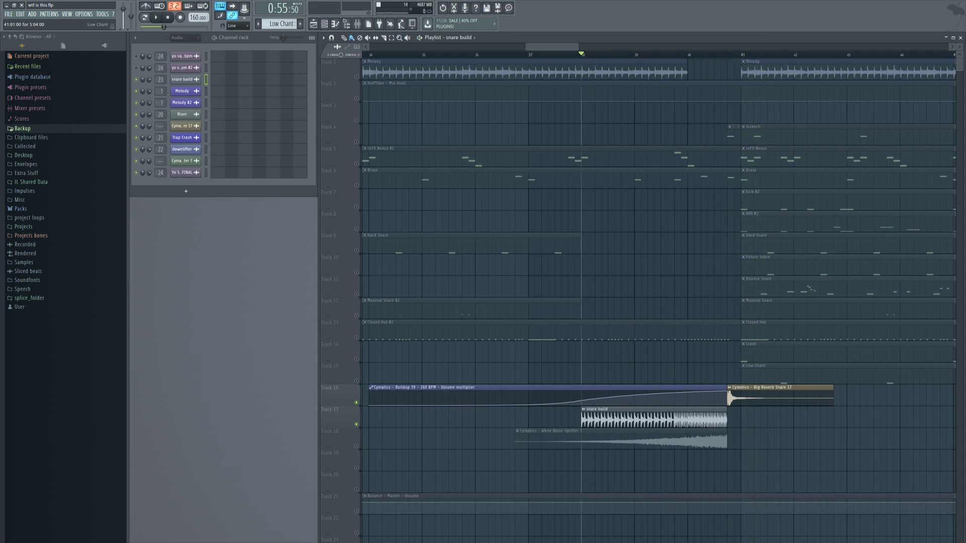
click(356, 424)
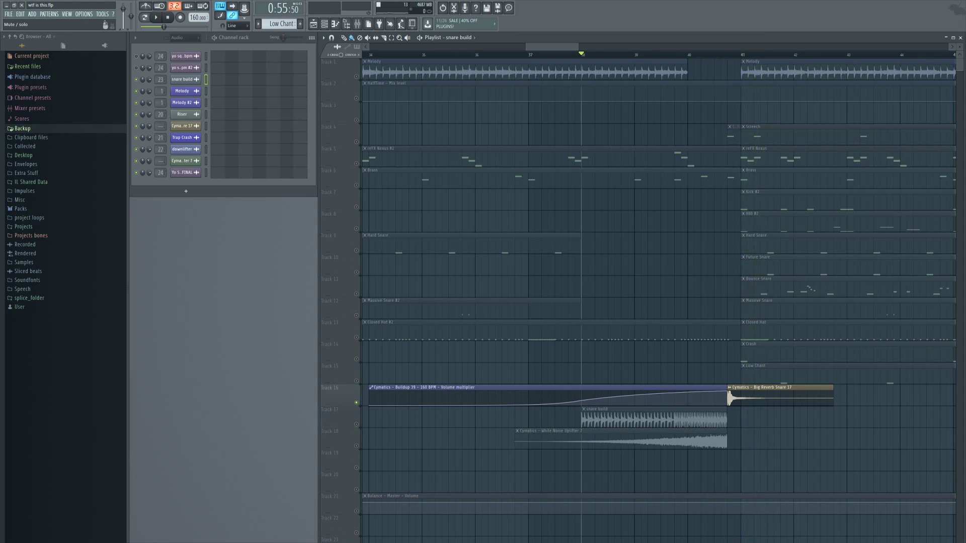
right_click(356, 403)
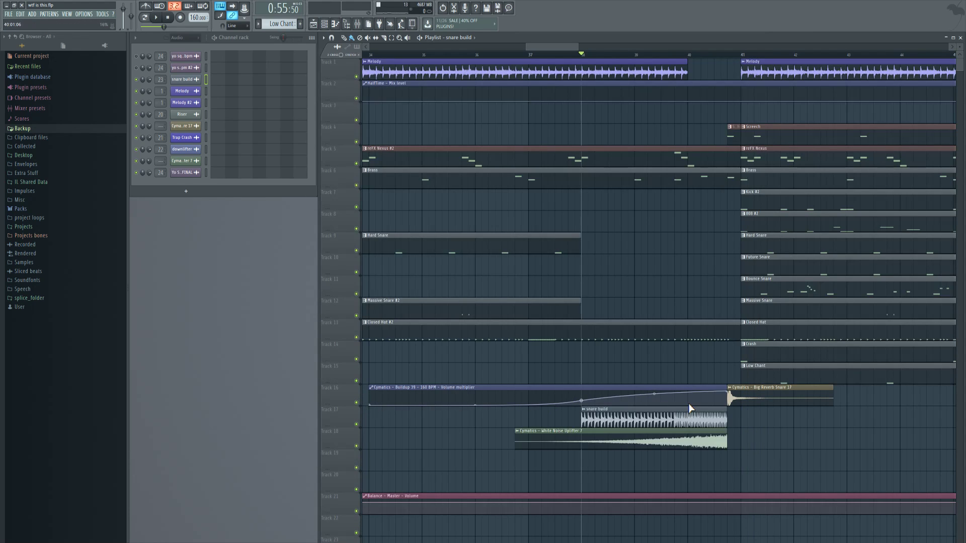
scroll(688, 409, down, 5)
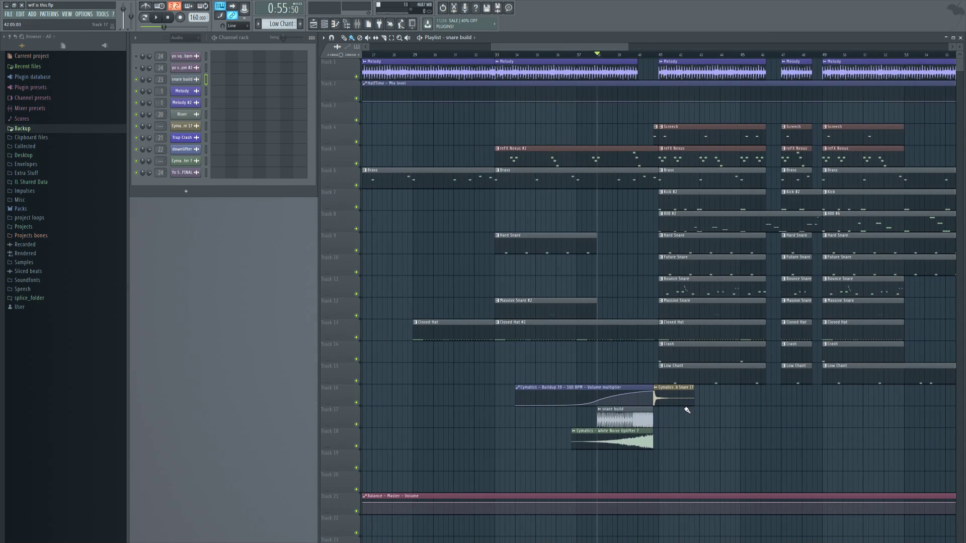
Solo the downlifter playlist track, play it from bar 57, stop playback and restore all tracks
scroll(687, 410, right, 6)
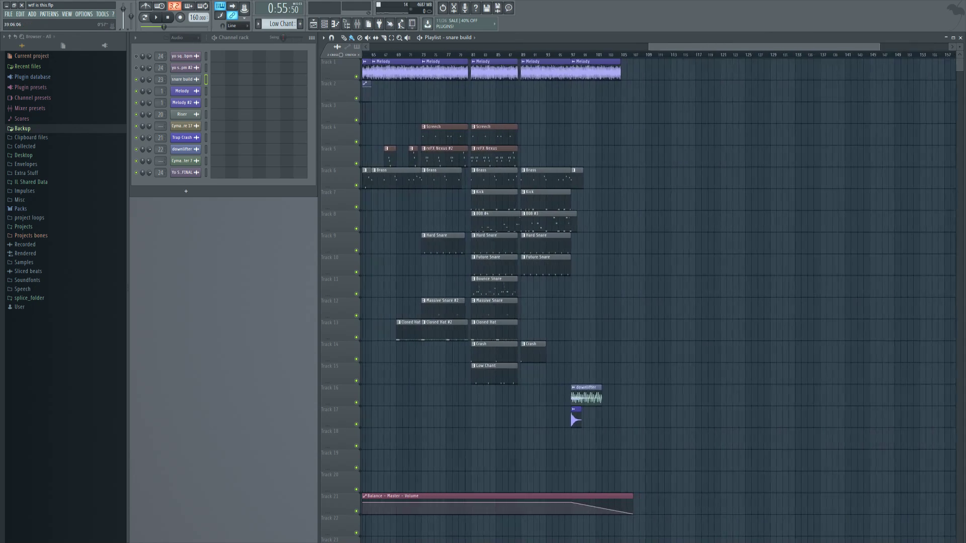
drag(639, 47, 642, 70)
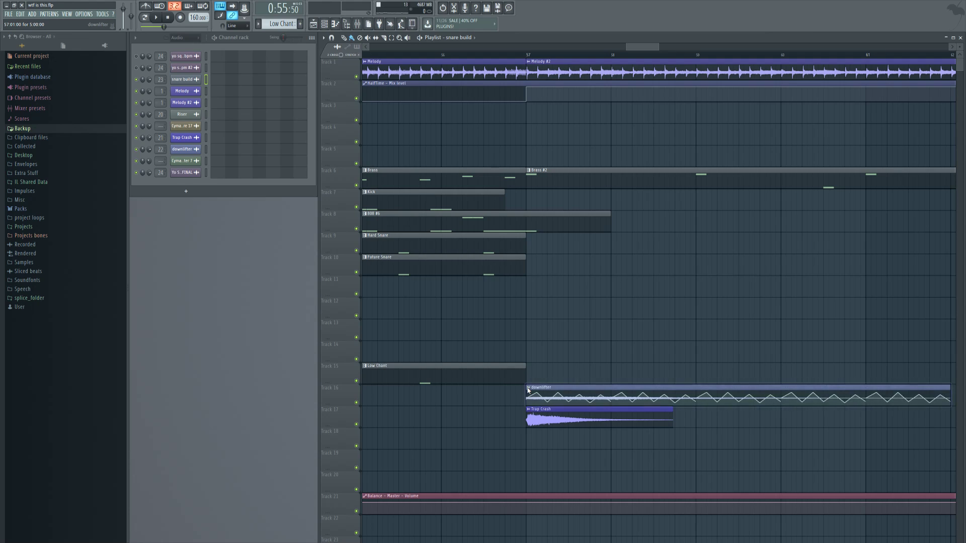
click(543, 402)
click(169, 19)
right_click(356, 403)
click(527, 55)
key(space)
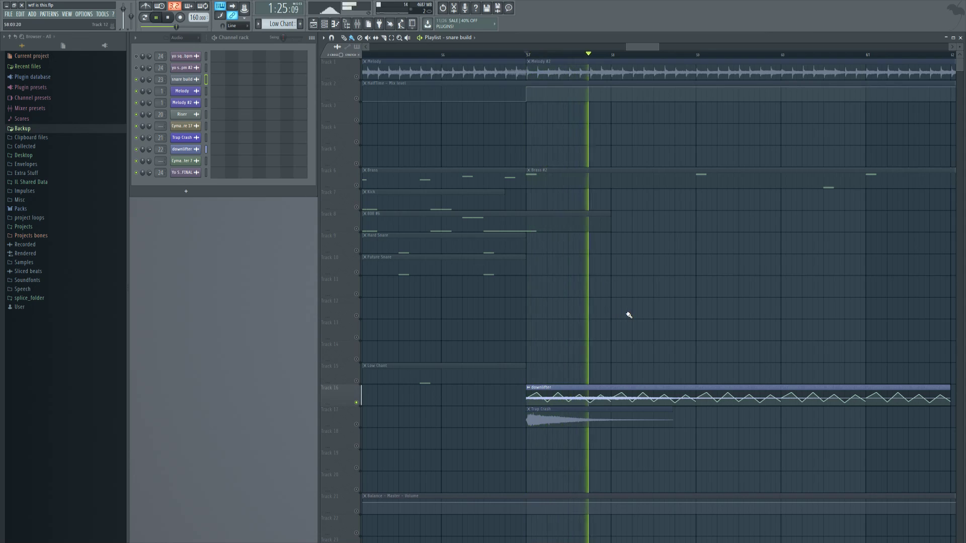
key(space)
right_click(356, 402)
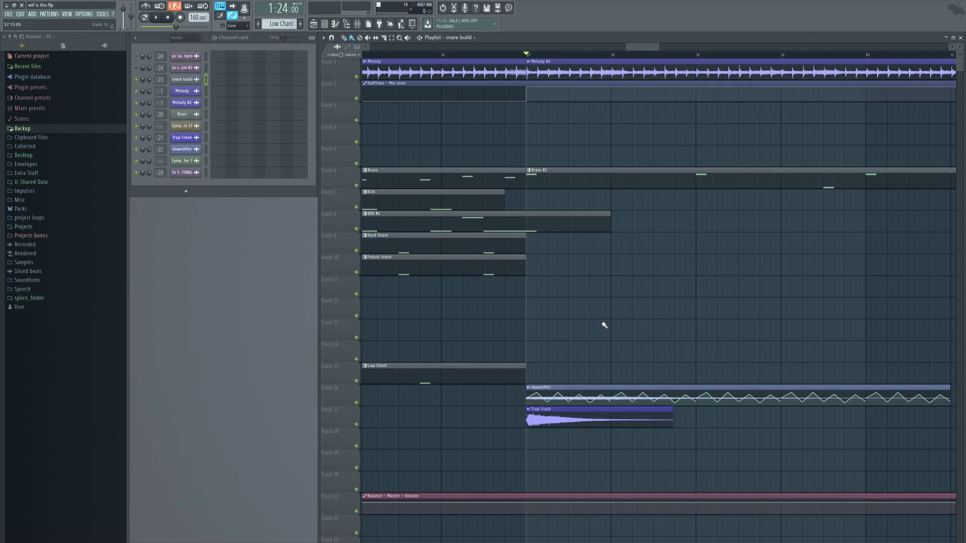
Audition the Trap Crash clip at bar 57 and return the playback position to the start of the song
click(536, 423)
drag(658, 47, 805, 47)
drag(949, 47, 898, 47)
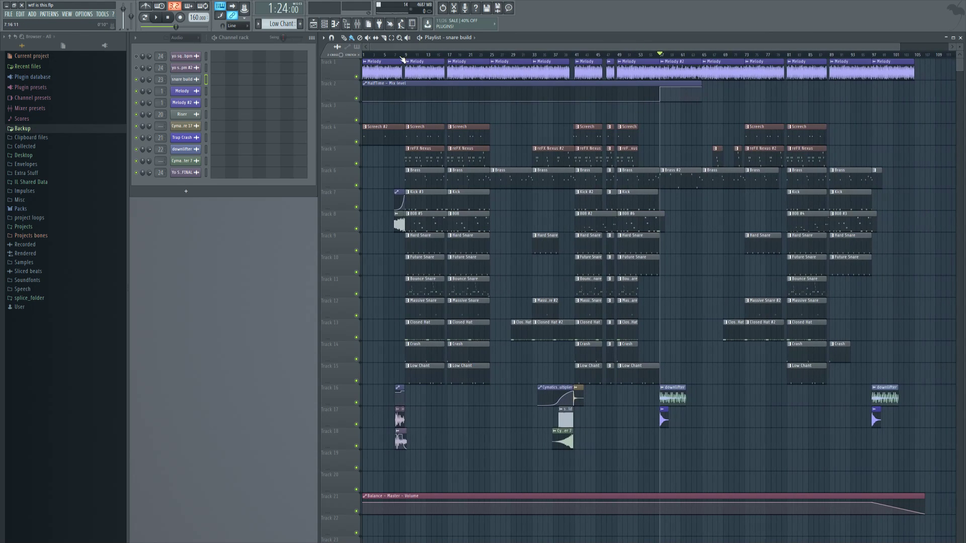
drag(399, 54, 355, 57)
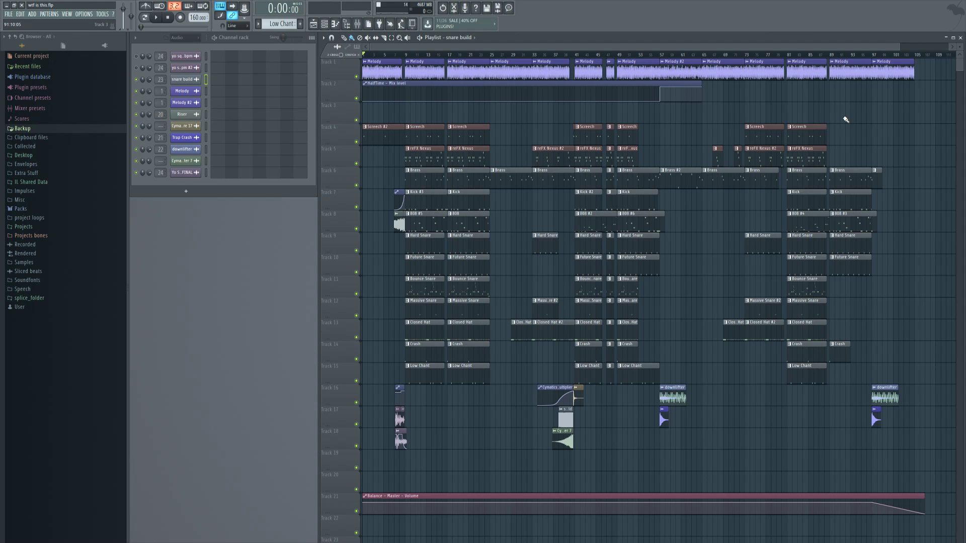
Play the first drop from bar 13 up to the gap before bar 17, and return the playback position to the song start
mouse_move(600, 46)
mouse_down()
mouse_move(619, 55)
mouse_move(469, 94)
mouse_up()
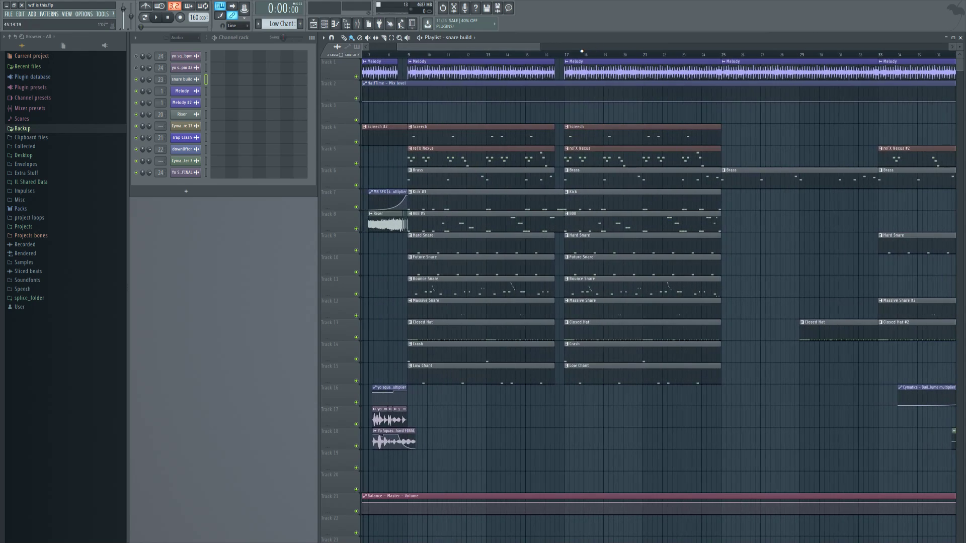
scroll(561, 281, down, 2)
scroll(826, 282, up, 2)
scroll(569, 249, left, 5)
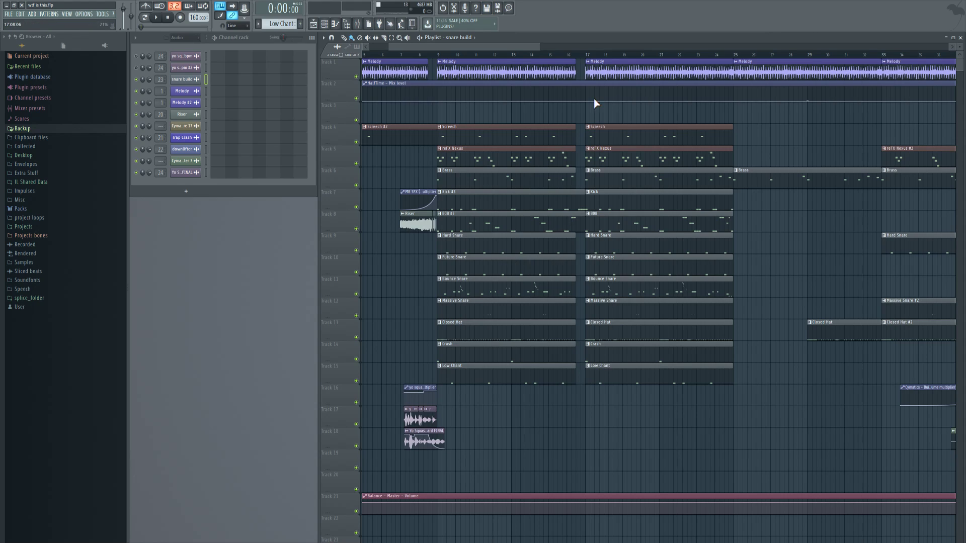
click(577, 58)
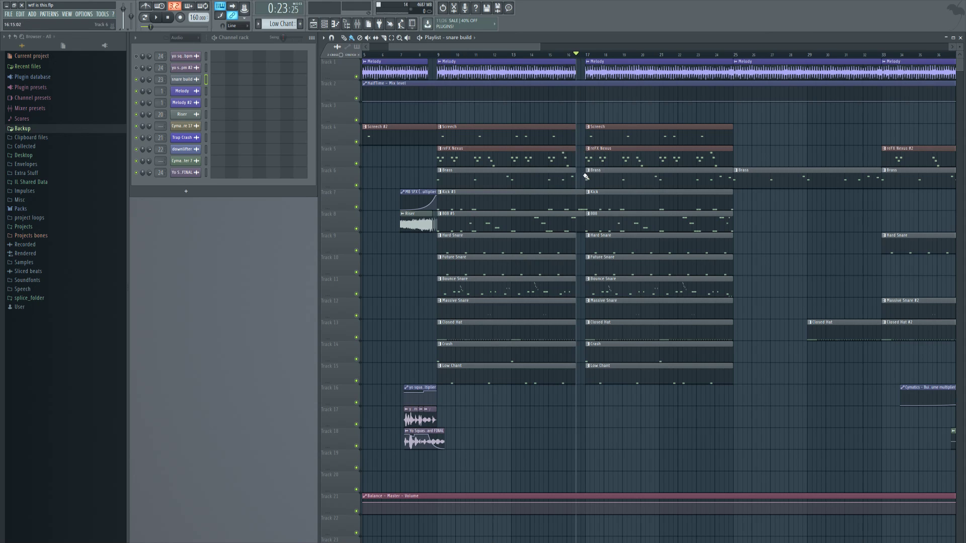
scroll(579, 58, up, 2)
scroll(493, 64, up, 3)
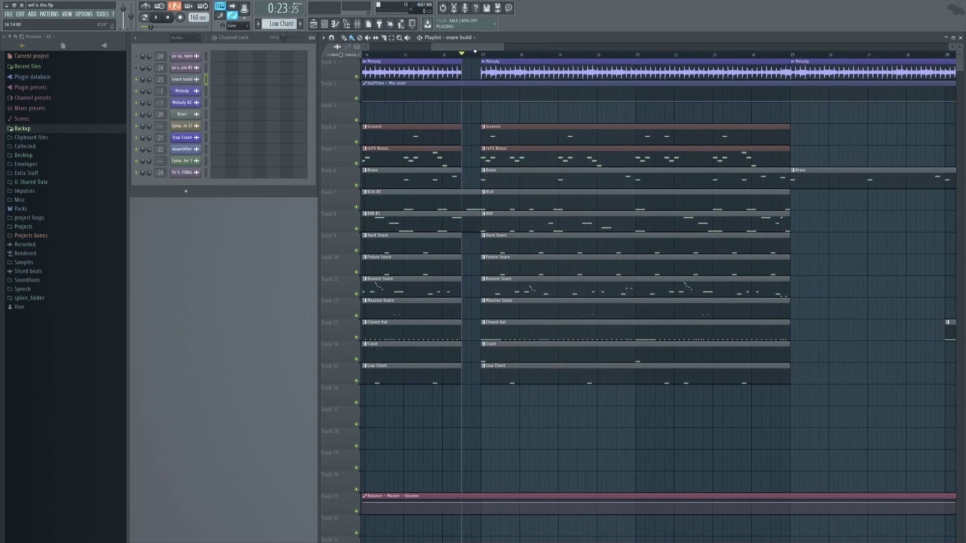
click(492, 54)
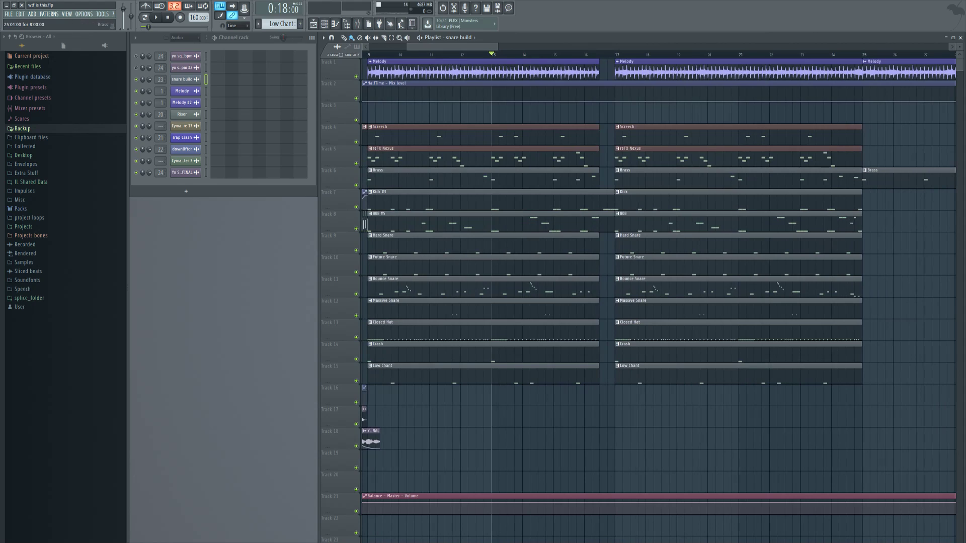
key(space)
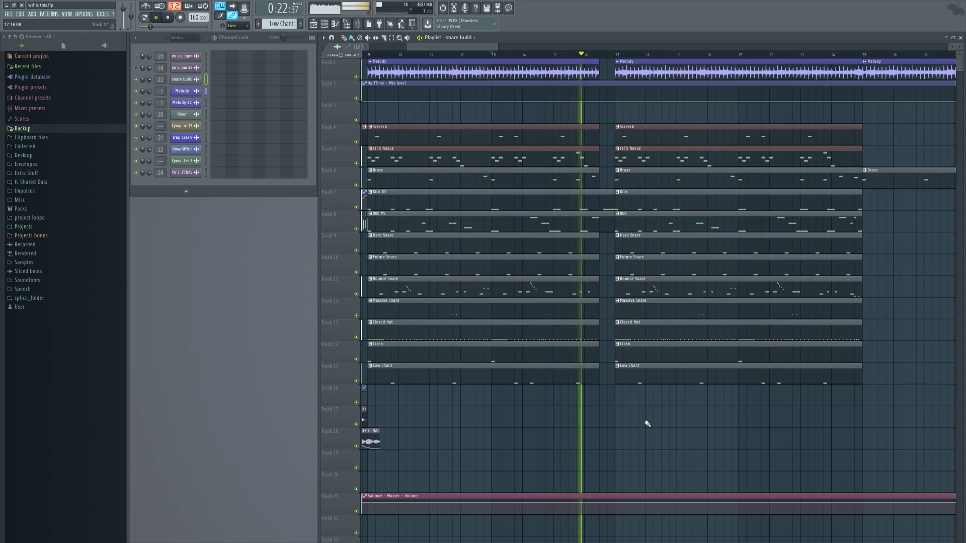
key(space)
key(Home)
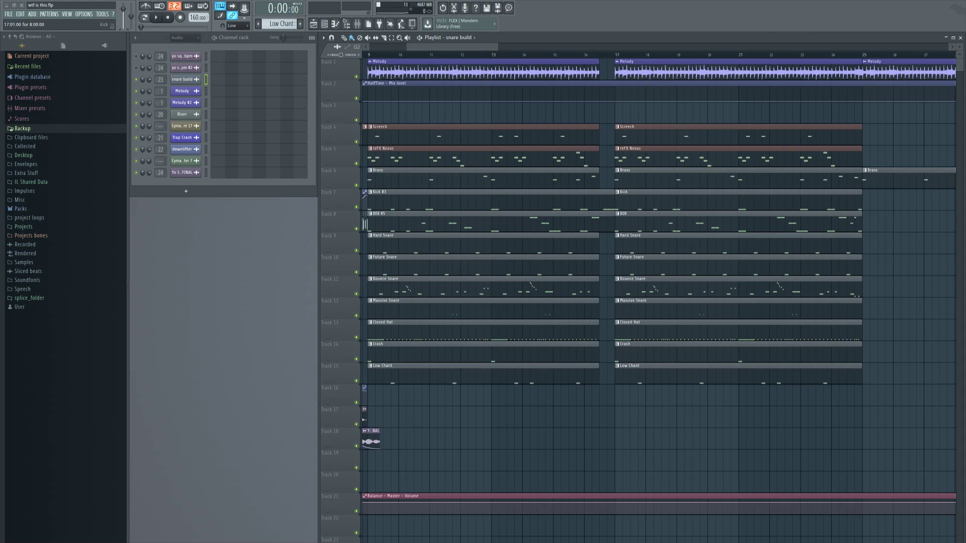
Examine the 808 #2 pattern's notes in the piano roll through the closing fill up to bar 9, and close it
click(605, 206)
drag(480, 47, 613, 47)
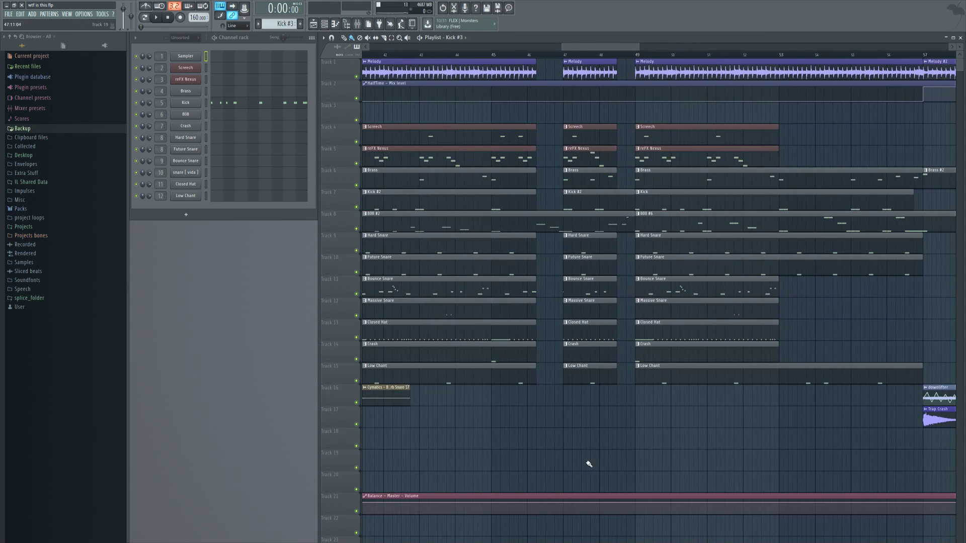
click(545, 226)
click(254, 117)
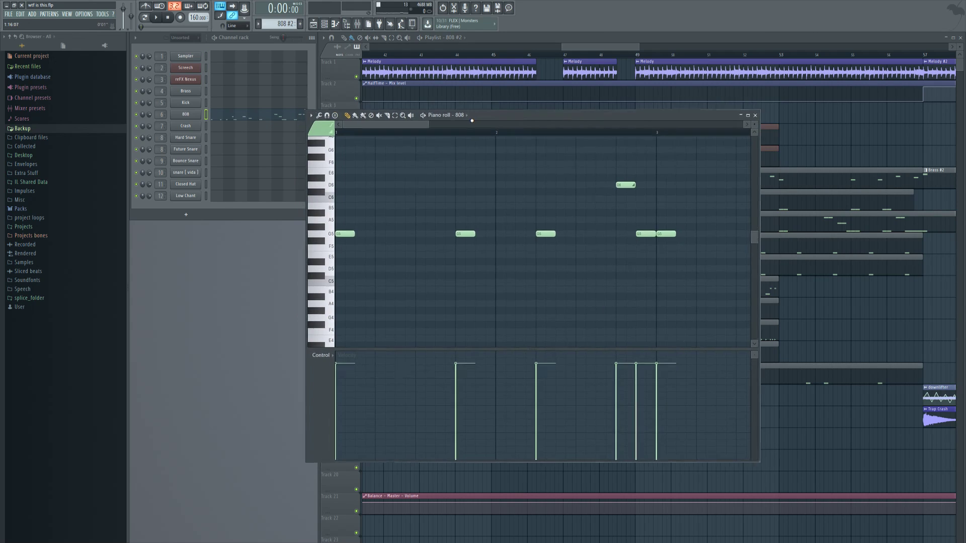
drag(473, 135, 649, 135)
scroll(666, 209, up, 5)
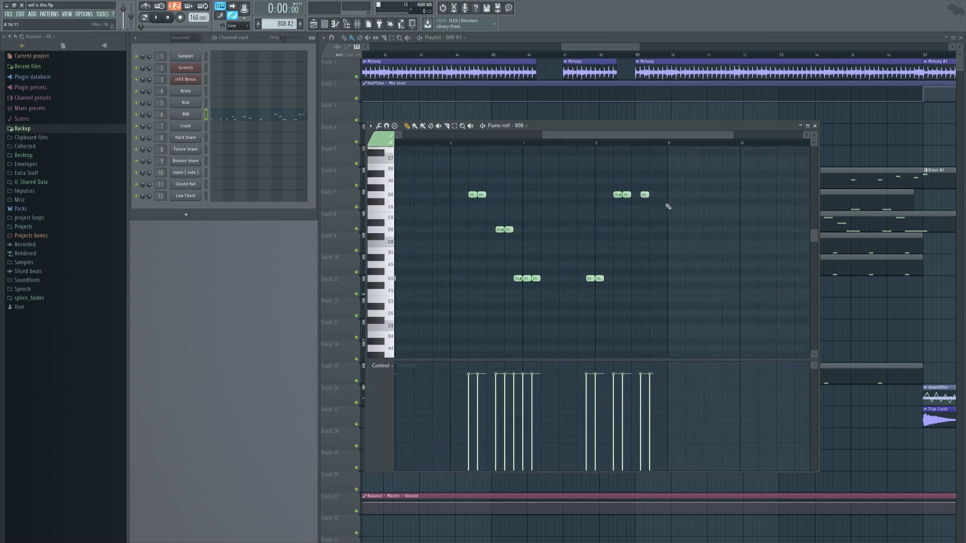
scroll(701, 208, up, 2)
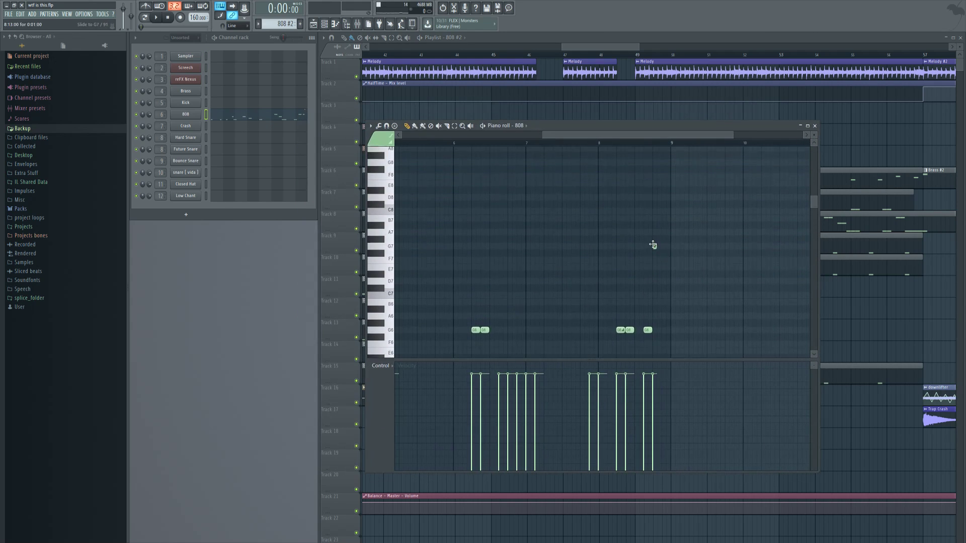
click(814, 126)
Play the arrangement from bar 49 through the transition into bar 57 and stop playback
drag(609, 49, 654, 324)
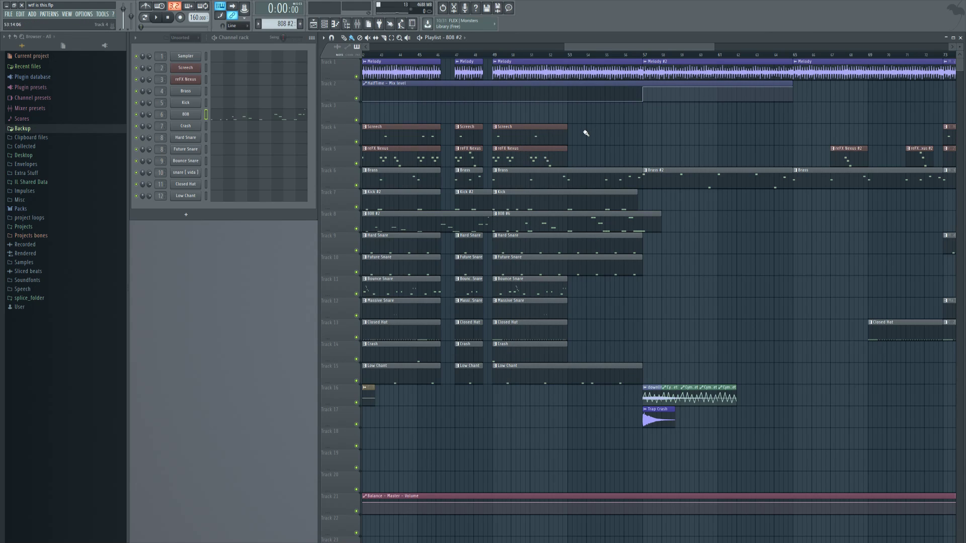
click(495, 55)
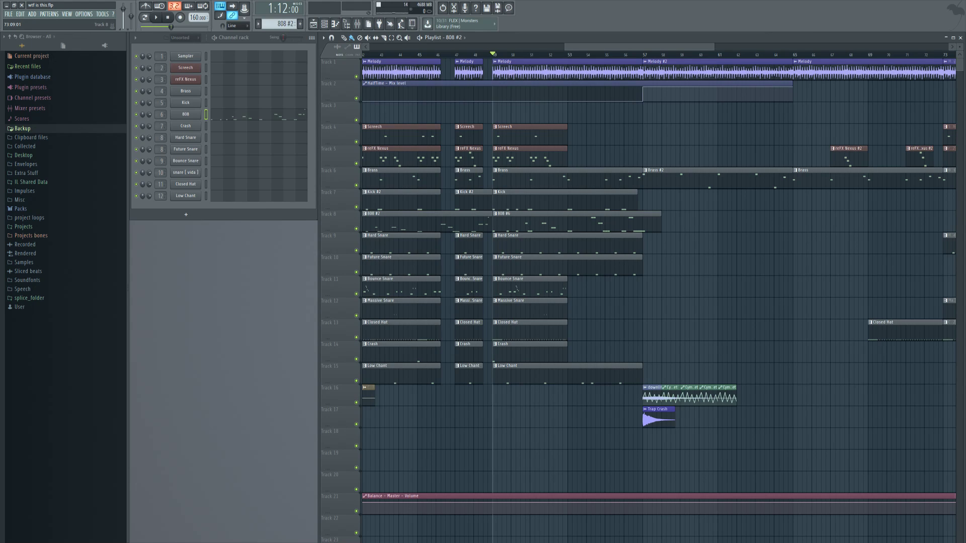
click(155, 15)
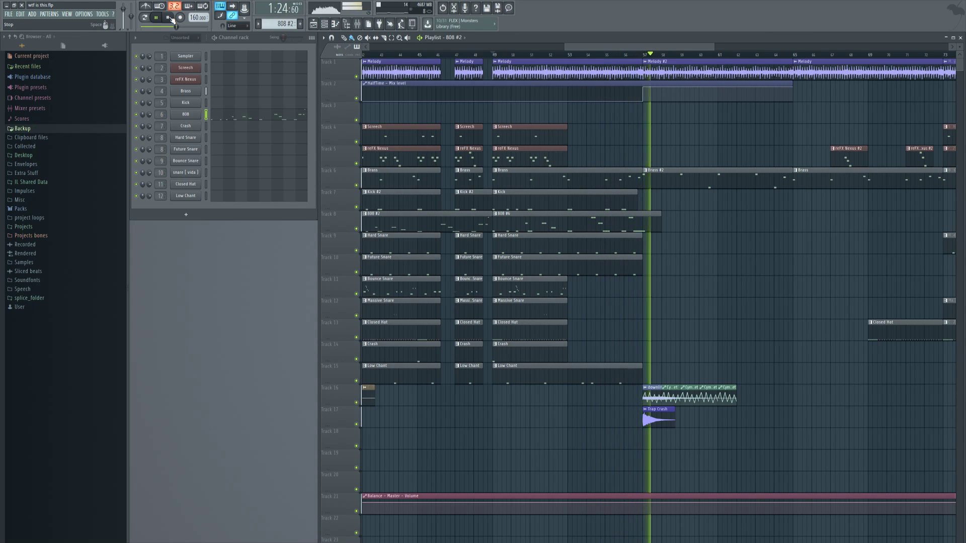
click(169, 18)
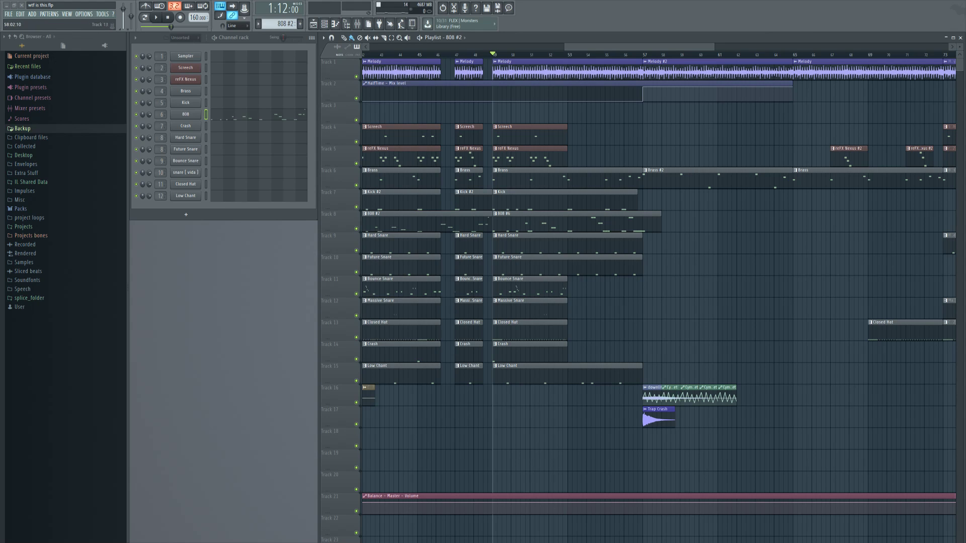
Select the 808 #4 pattern at bar 81 and examine the arrangement from bar 69 through the closing master volume fade
drag(603, 48, 748, 45)
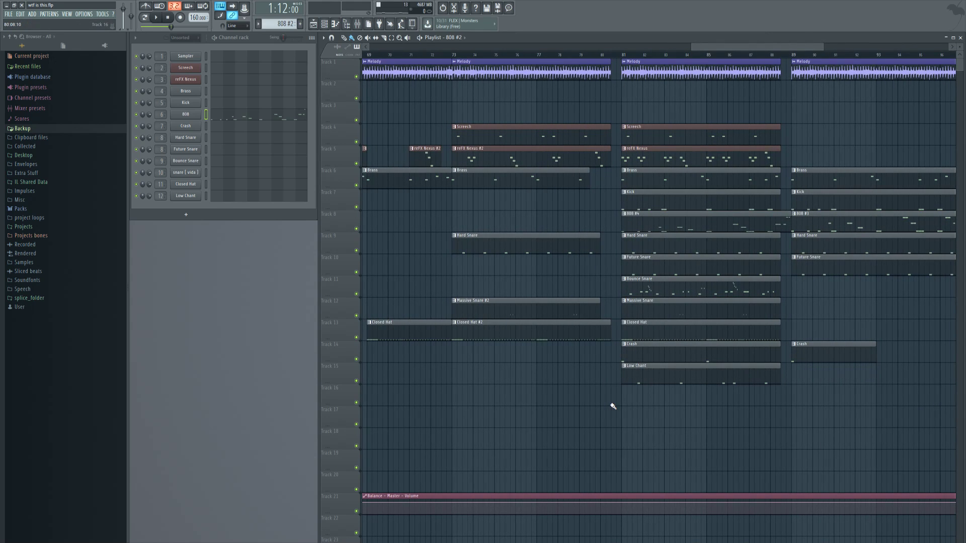
scroll(739, 59, down, 3)
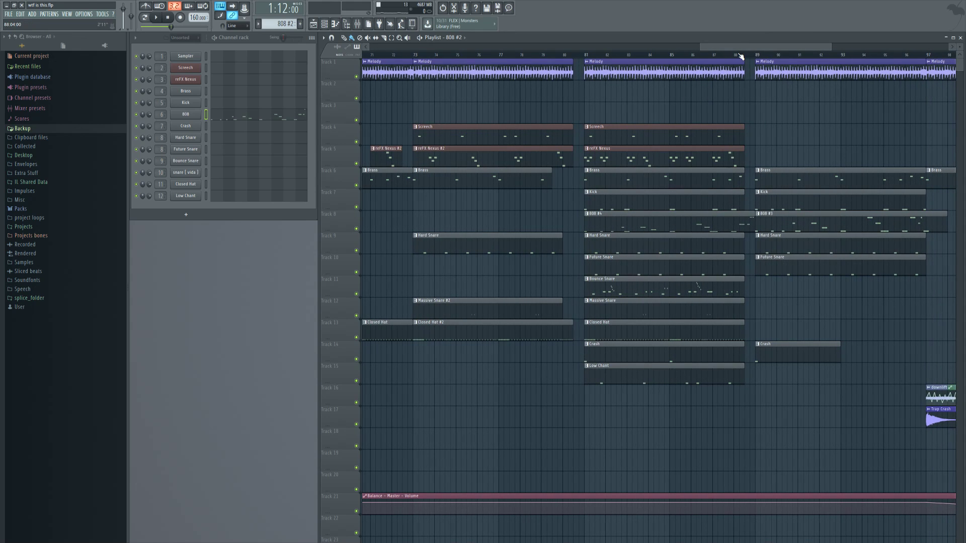
scroll(741, 57, down, 3)
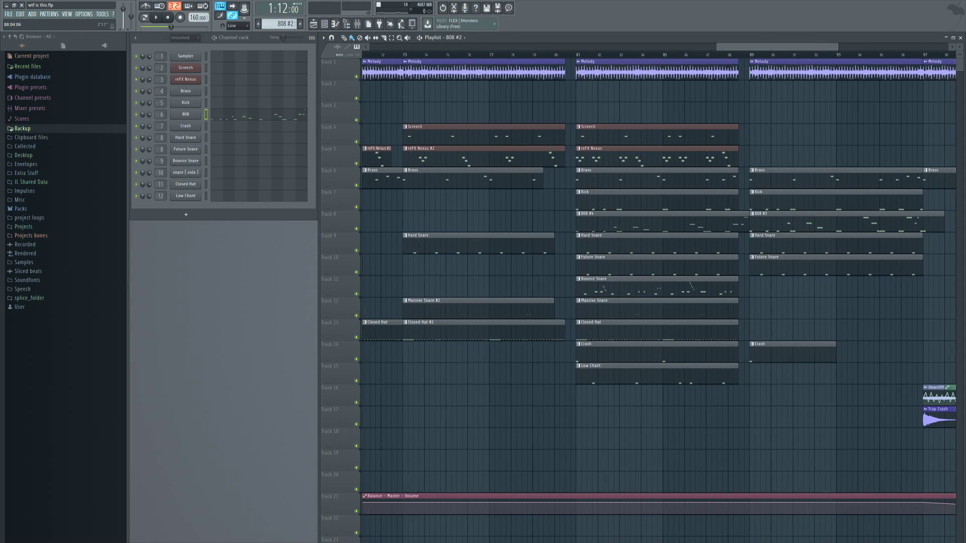
click(618, 214)
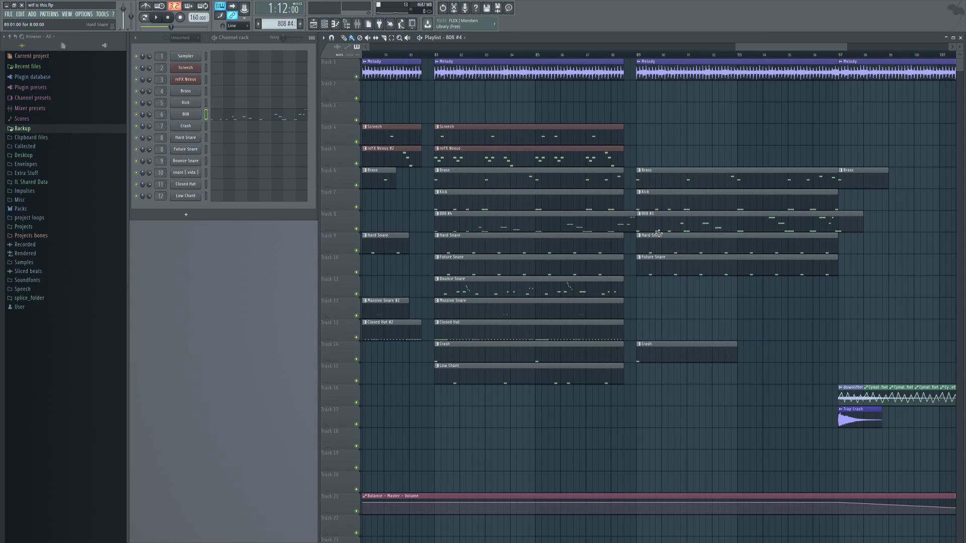
scroll(634, 201, right, 3)
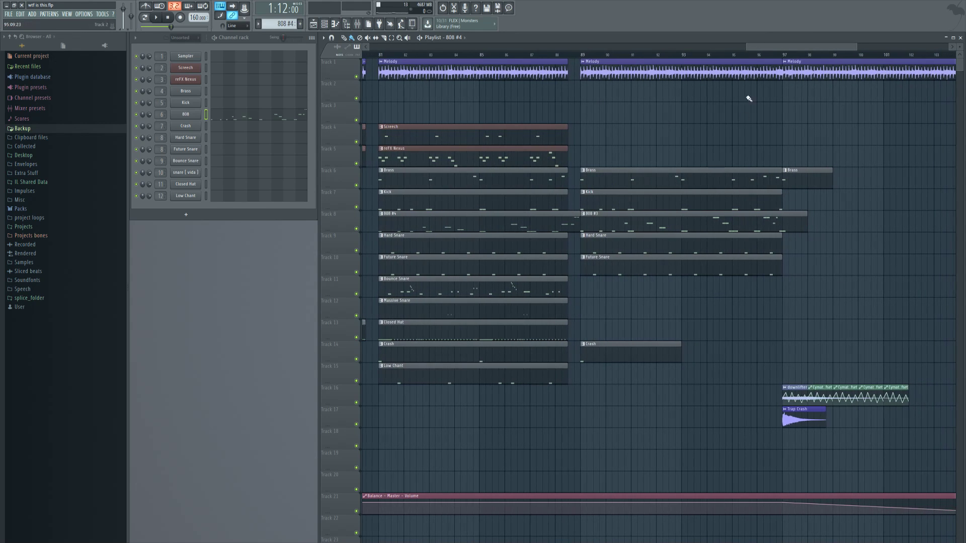
drag(754, 47, 771, 48)
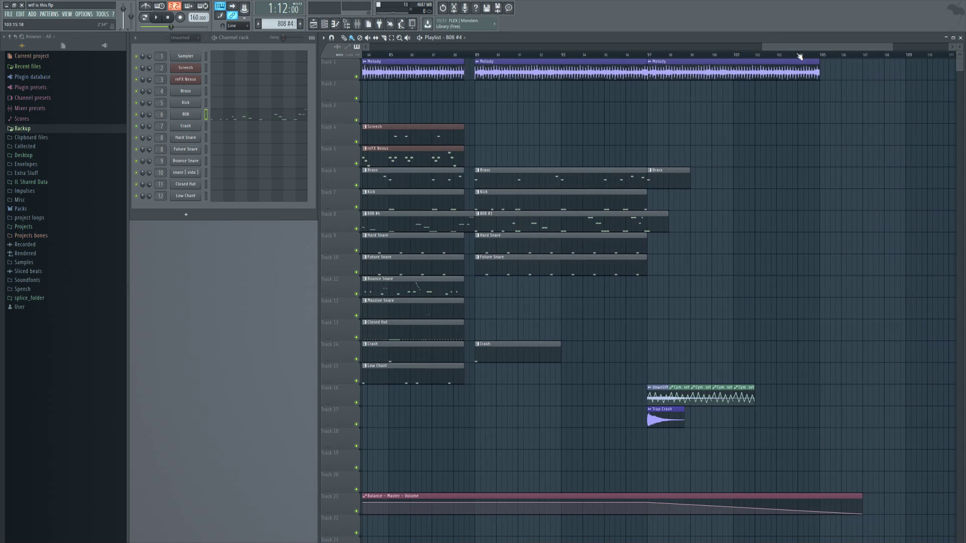
Set the playback position at the end of the last Melody clip and return it to the song start
scroll(799, 55, down, 8)
click(800, 56)
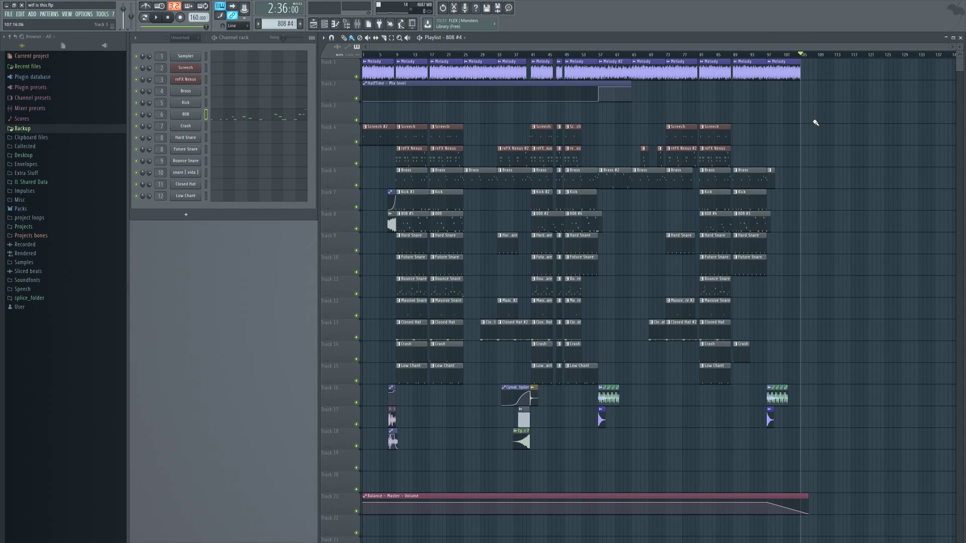
drag(610, 55, 362, 55)
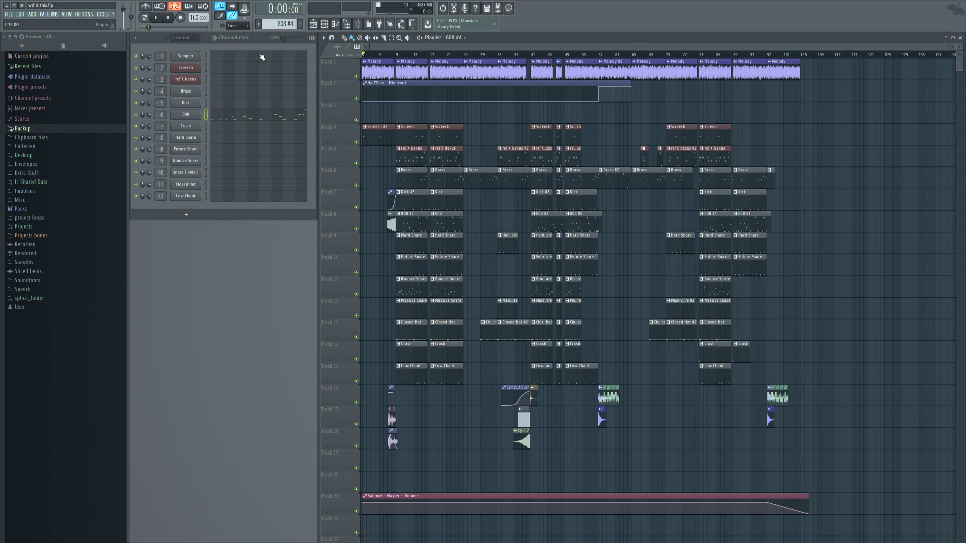
Show the whole arrangement in a maximized playlist without the browser and channel rack, and play the song from the start
drag(496, 46, 496, 60)
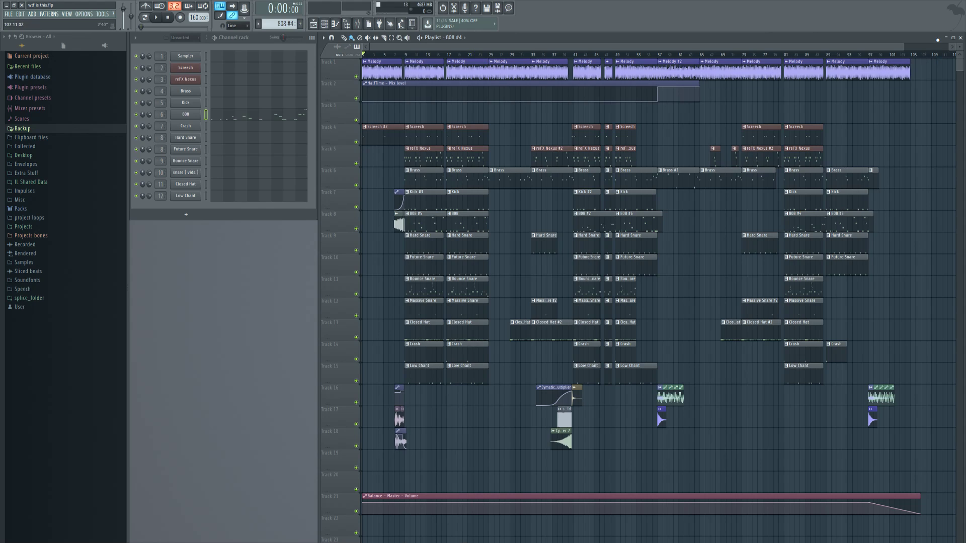
click(953, 38)
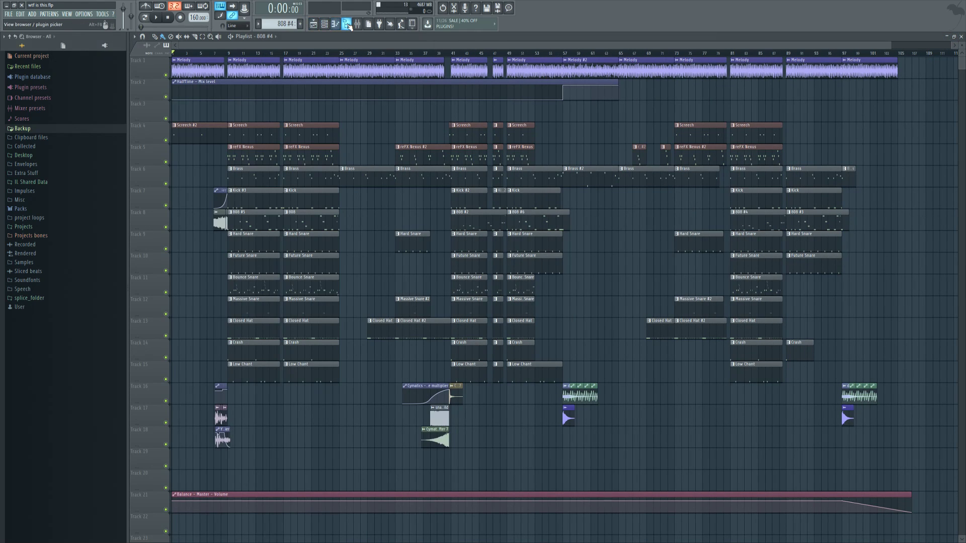
click(335, 24)
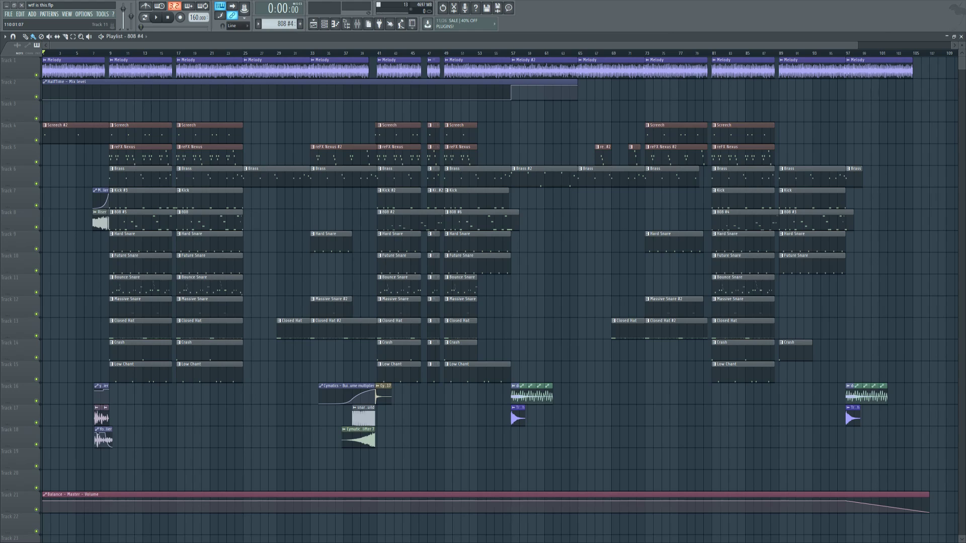
click(159, 17)
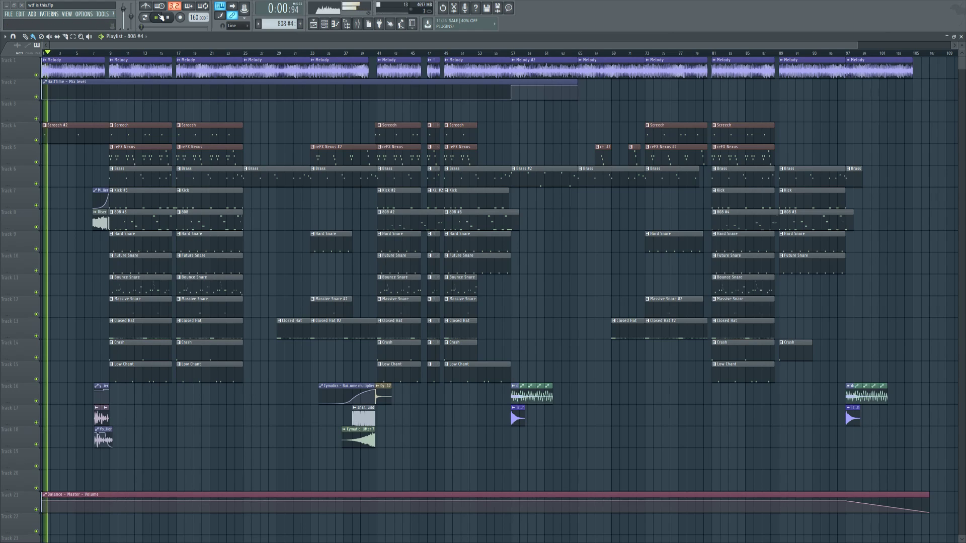